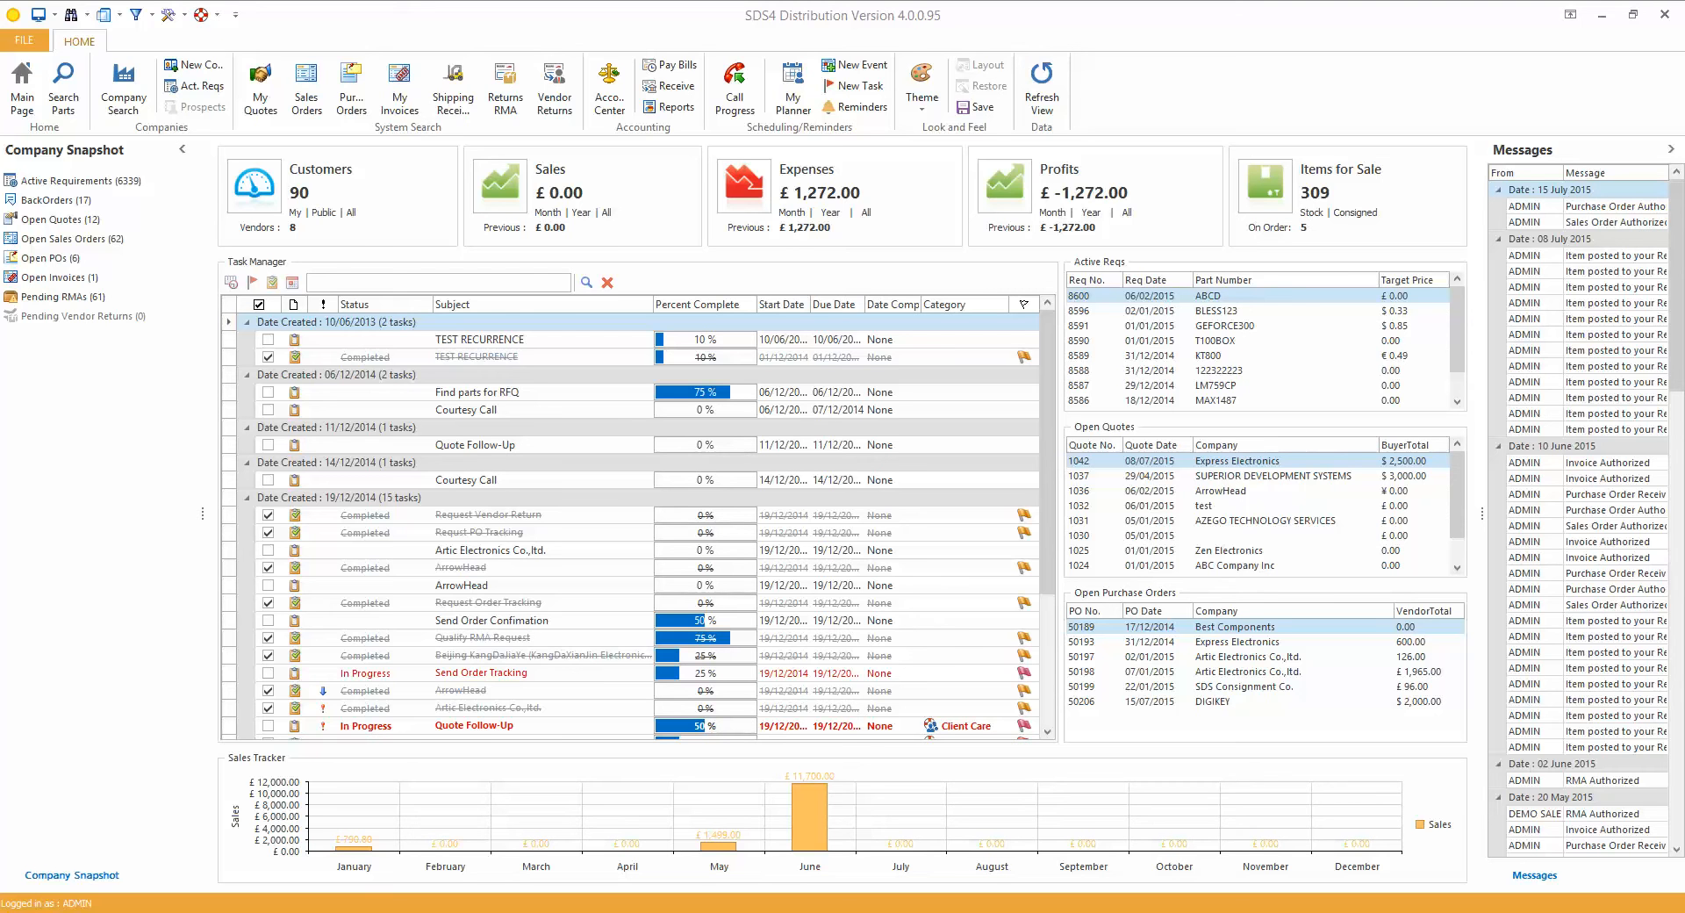
Enable the Auth. Sales Orders right under Sales Order Management for the ADMIN employee and save the record
click(55, 14)
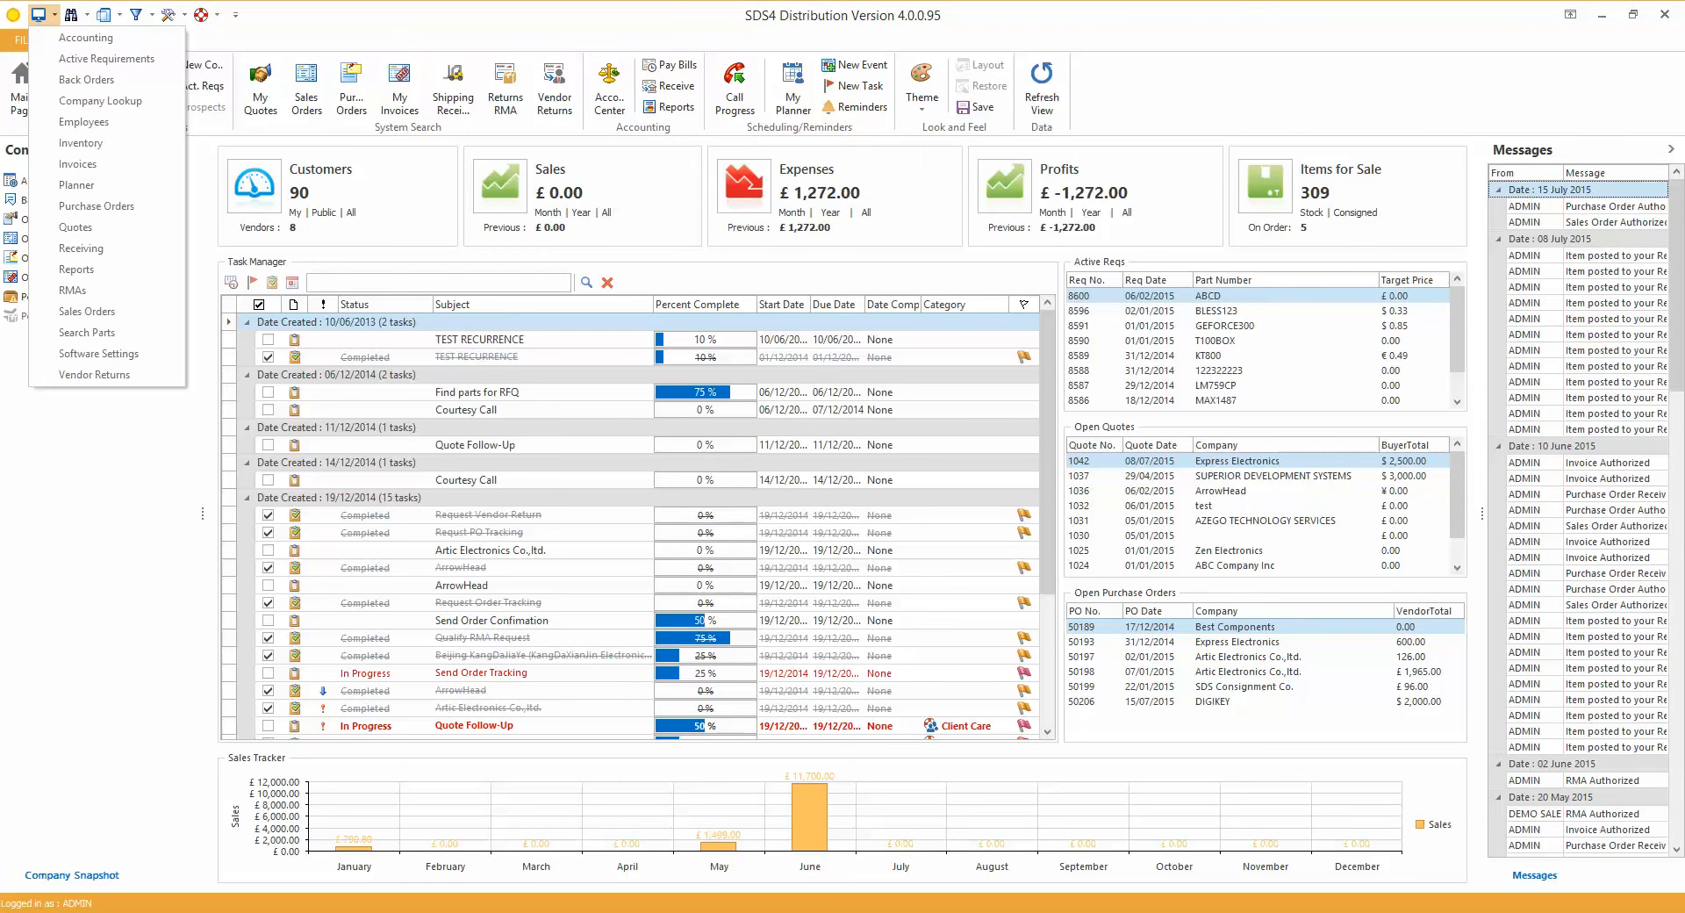
click(82, 121)
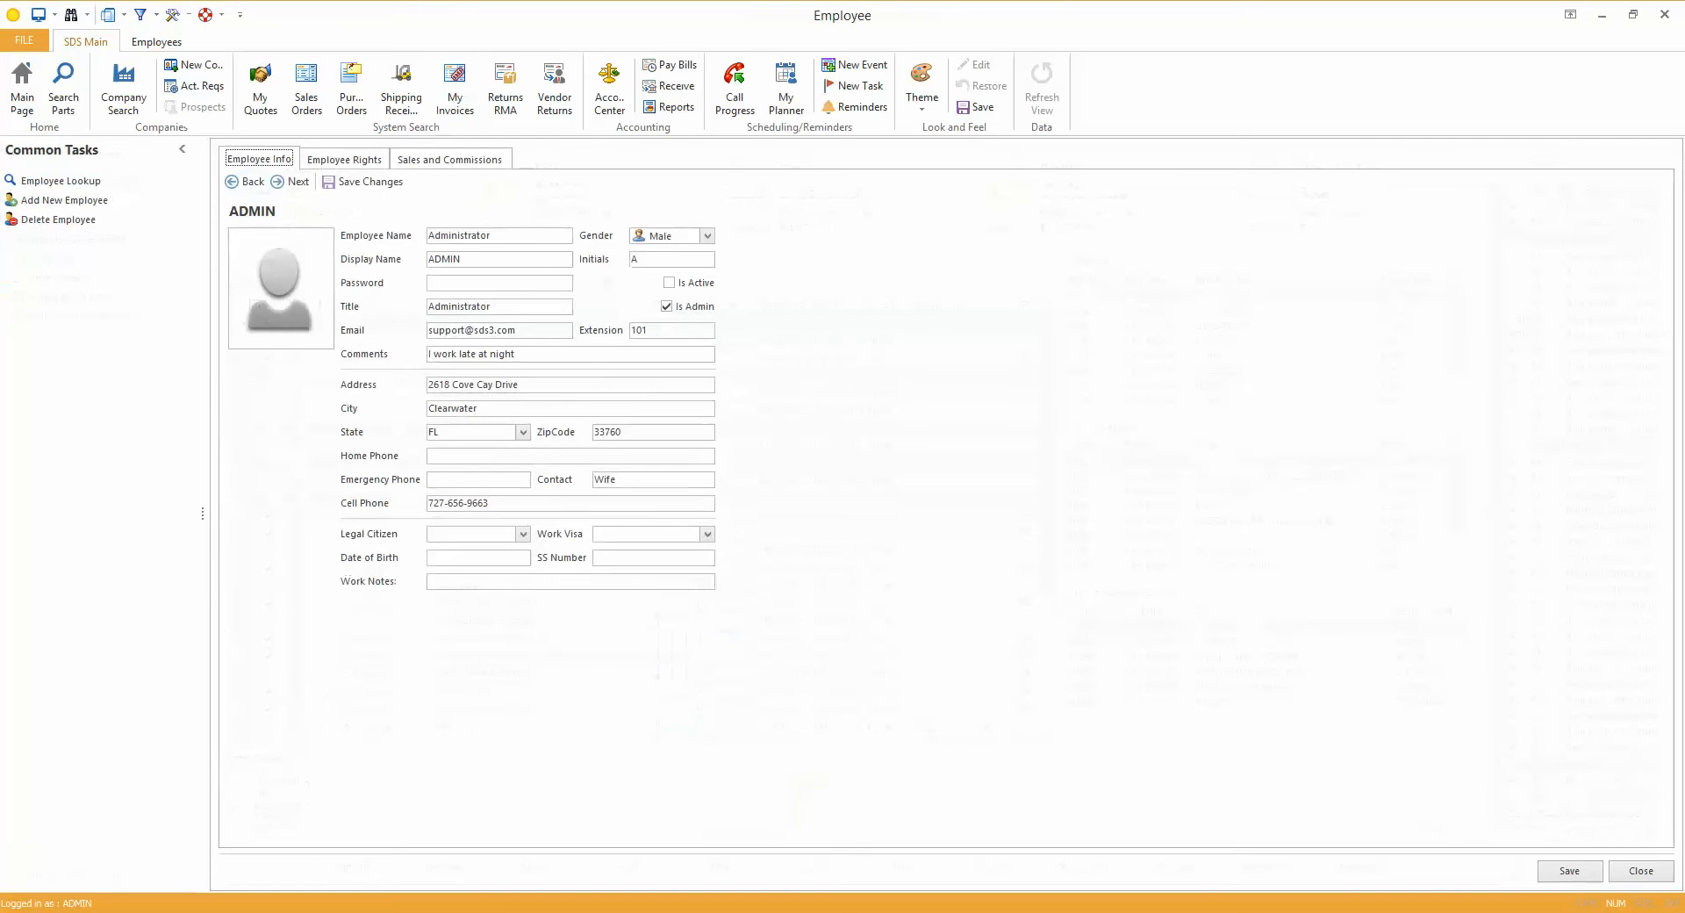
click(344, 159)
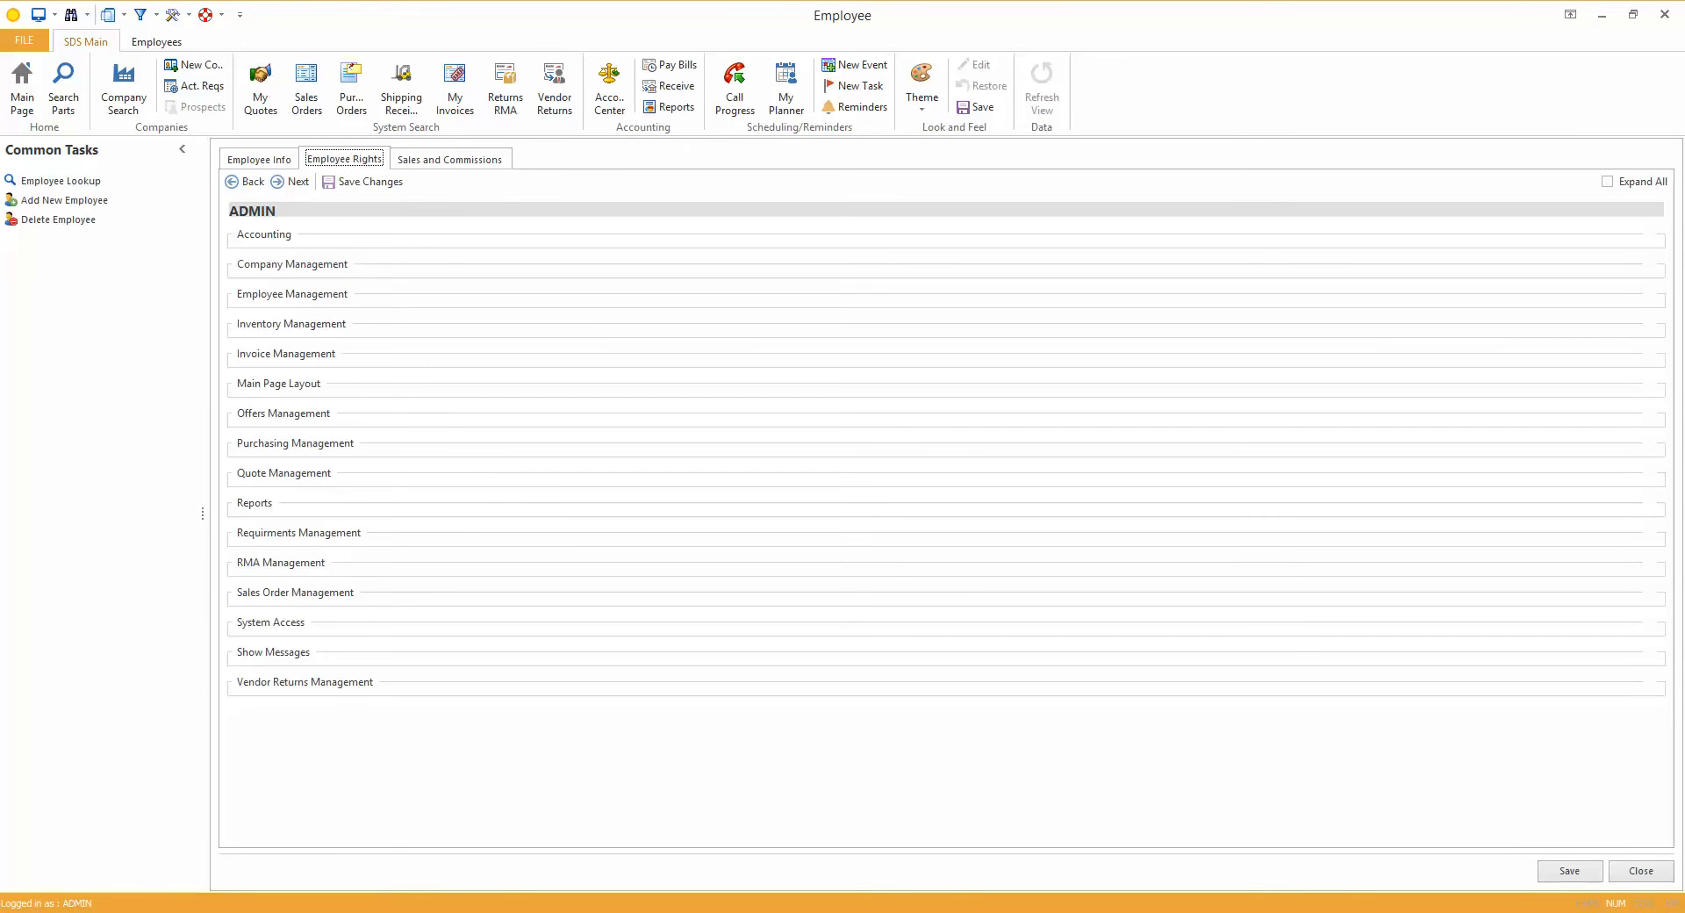
click(295, 593)
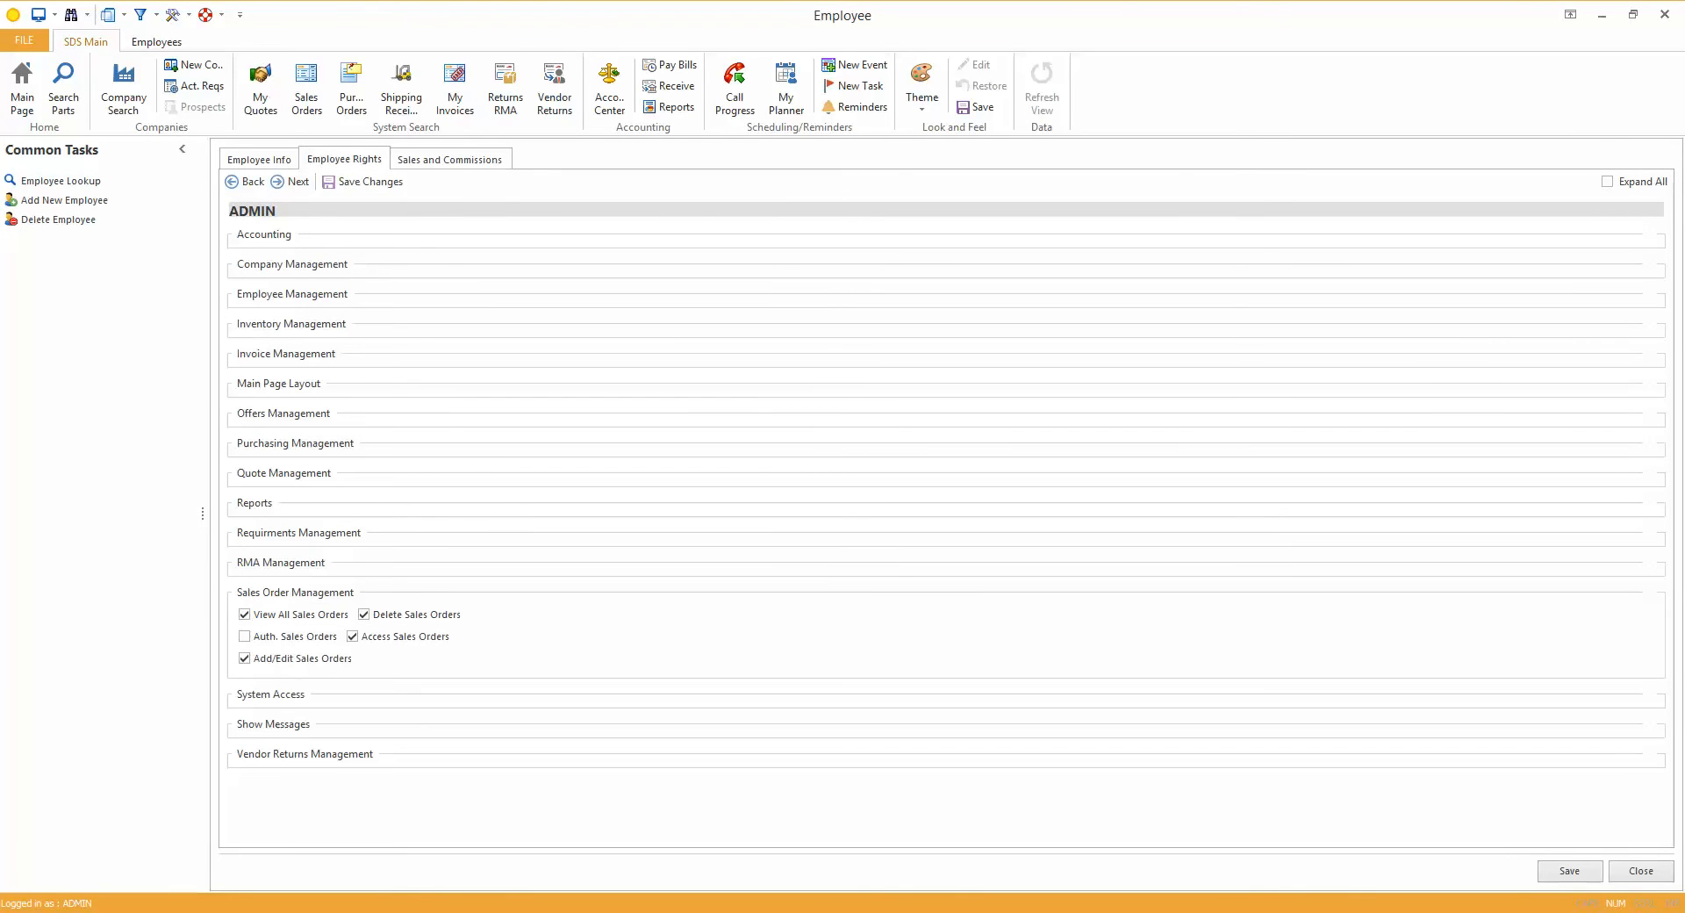
click(279, 384)
click(293, 264)
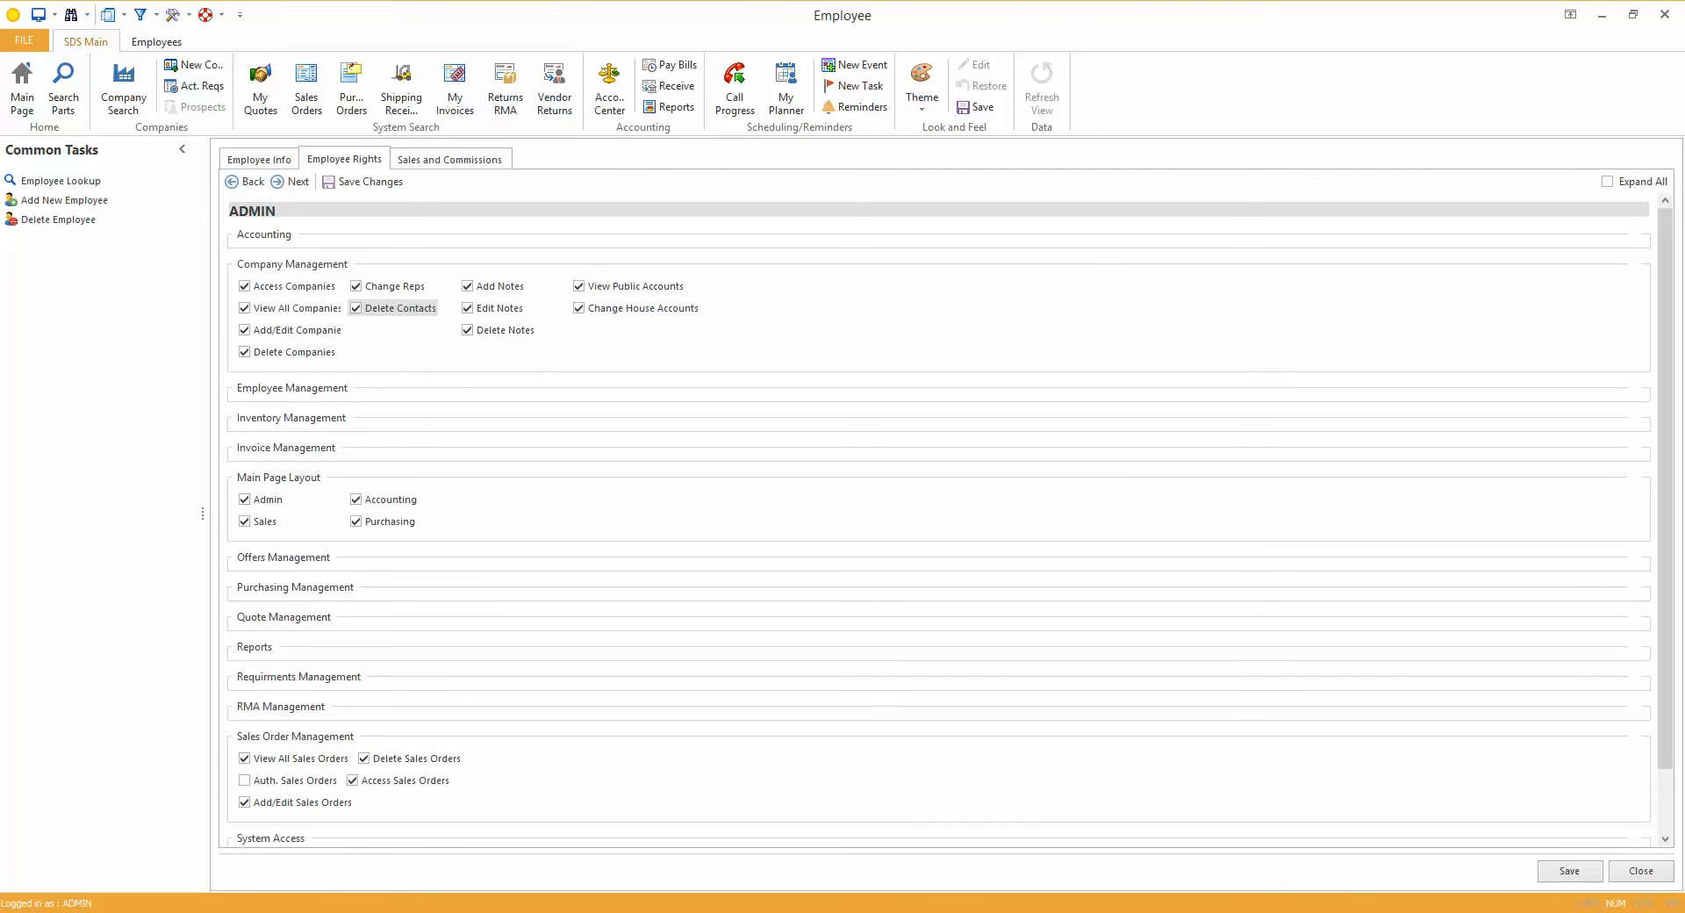
click(244, 781)
click(1570, 871)
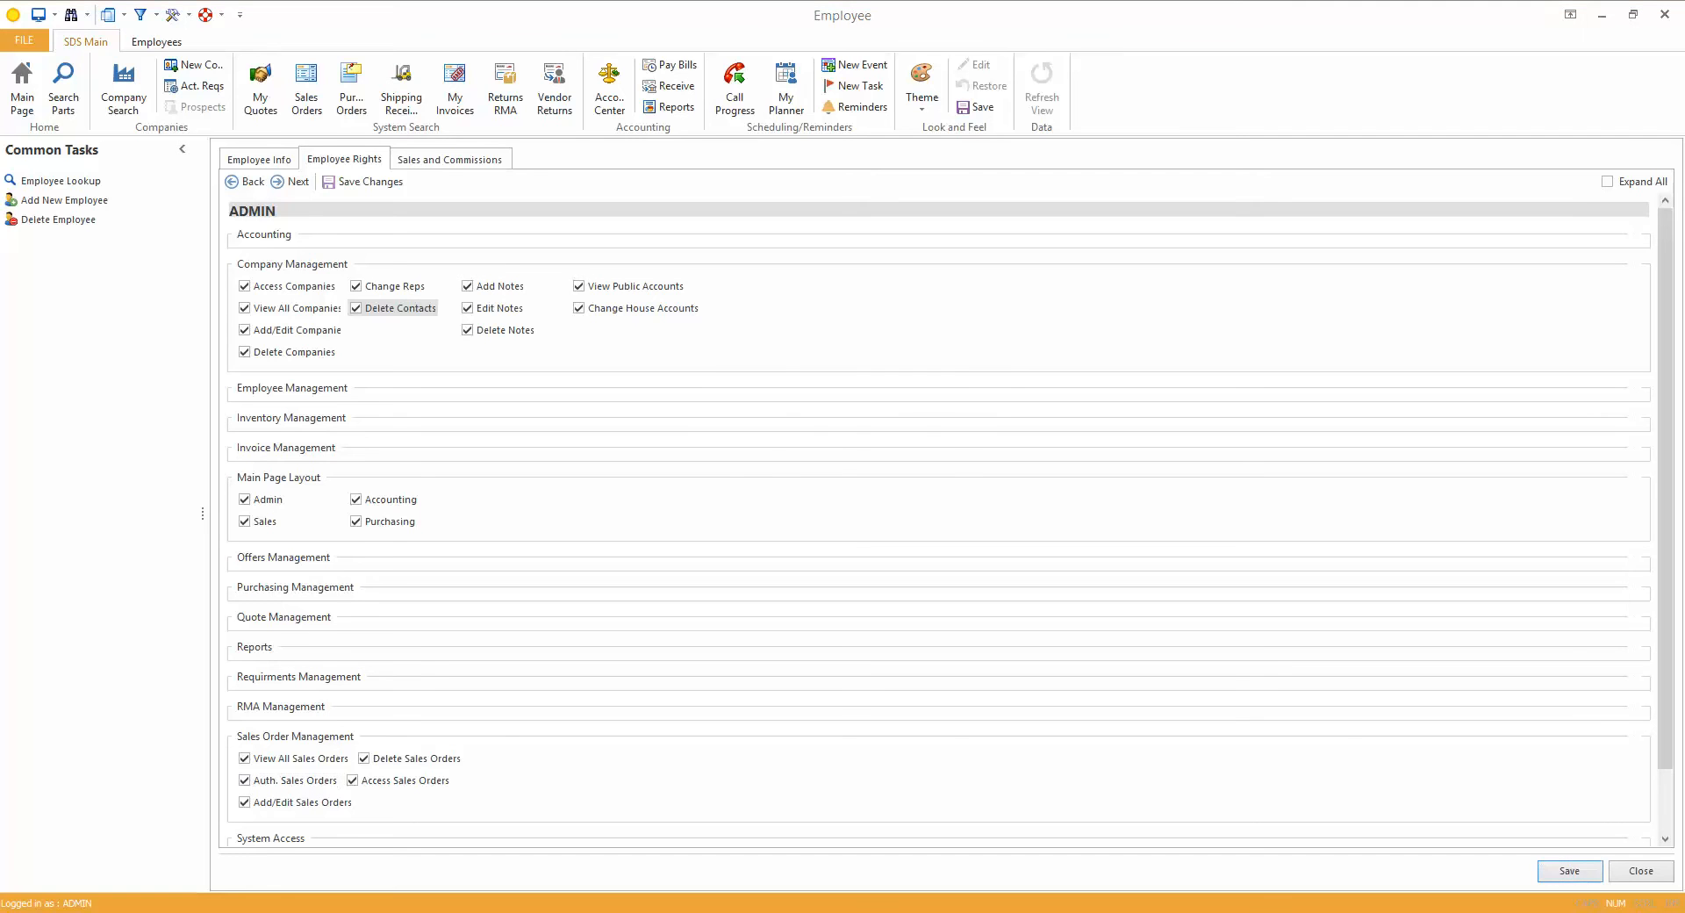
key(Return)
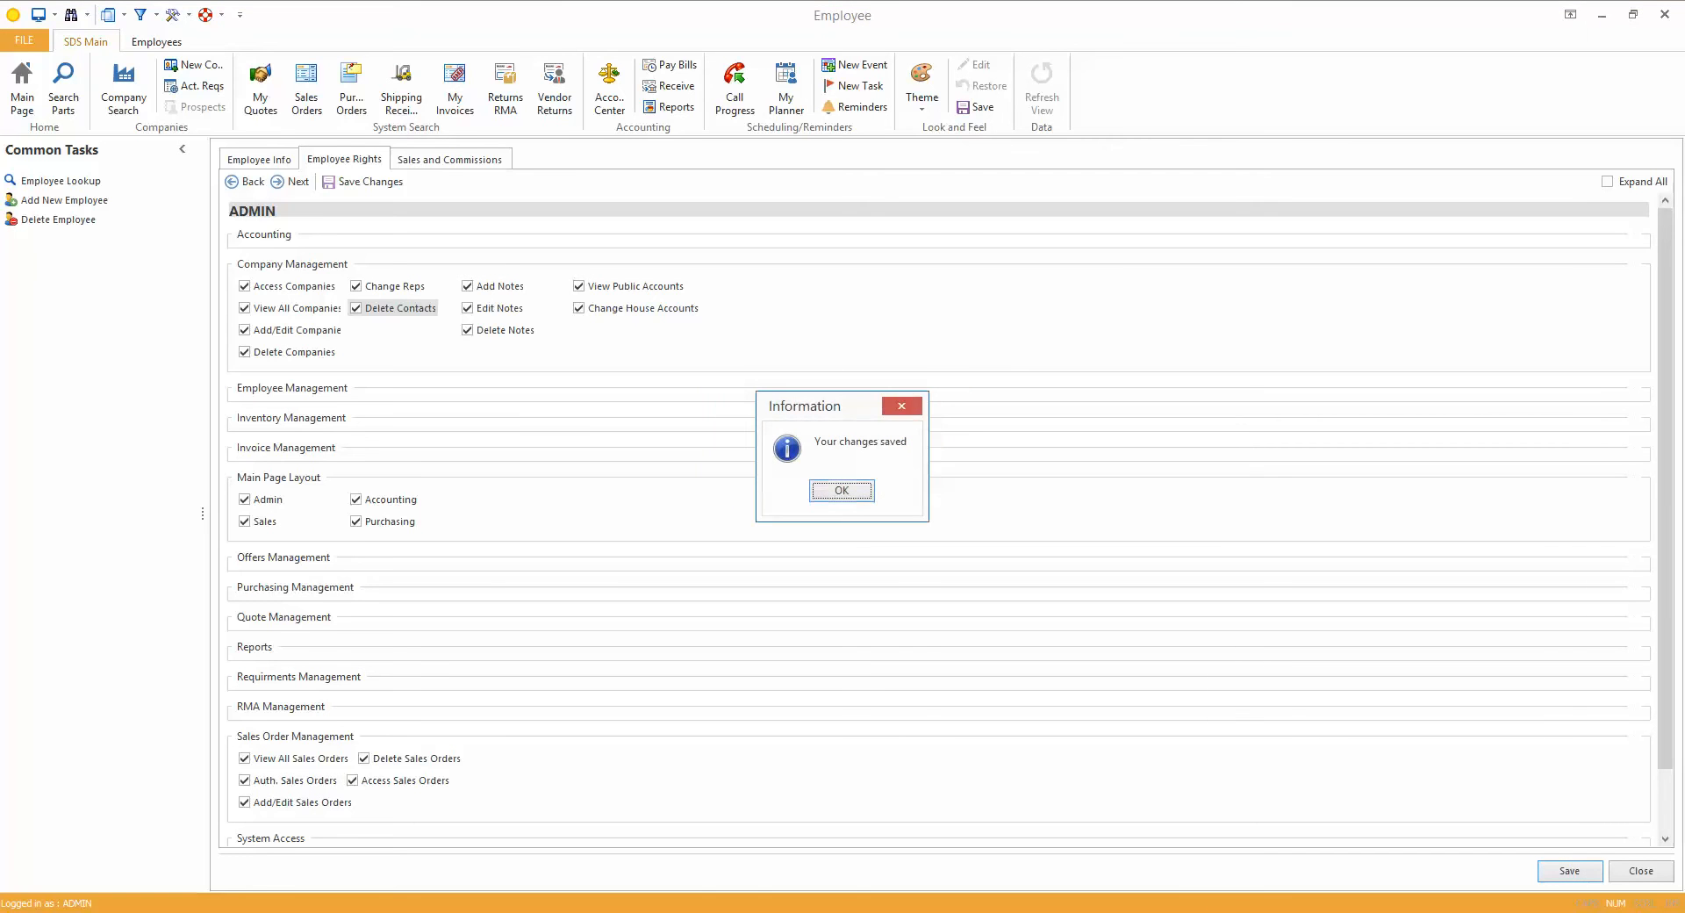
key(Return)
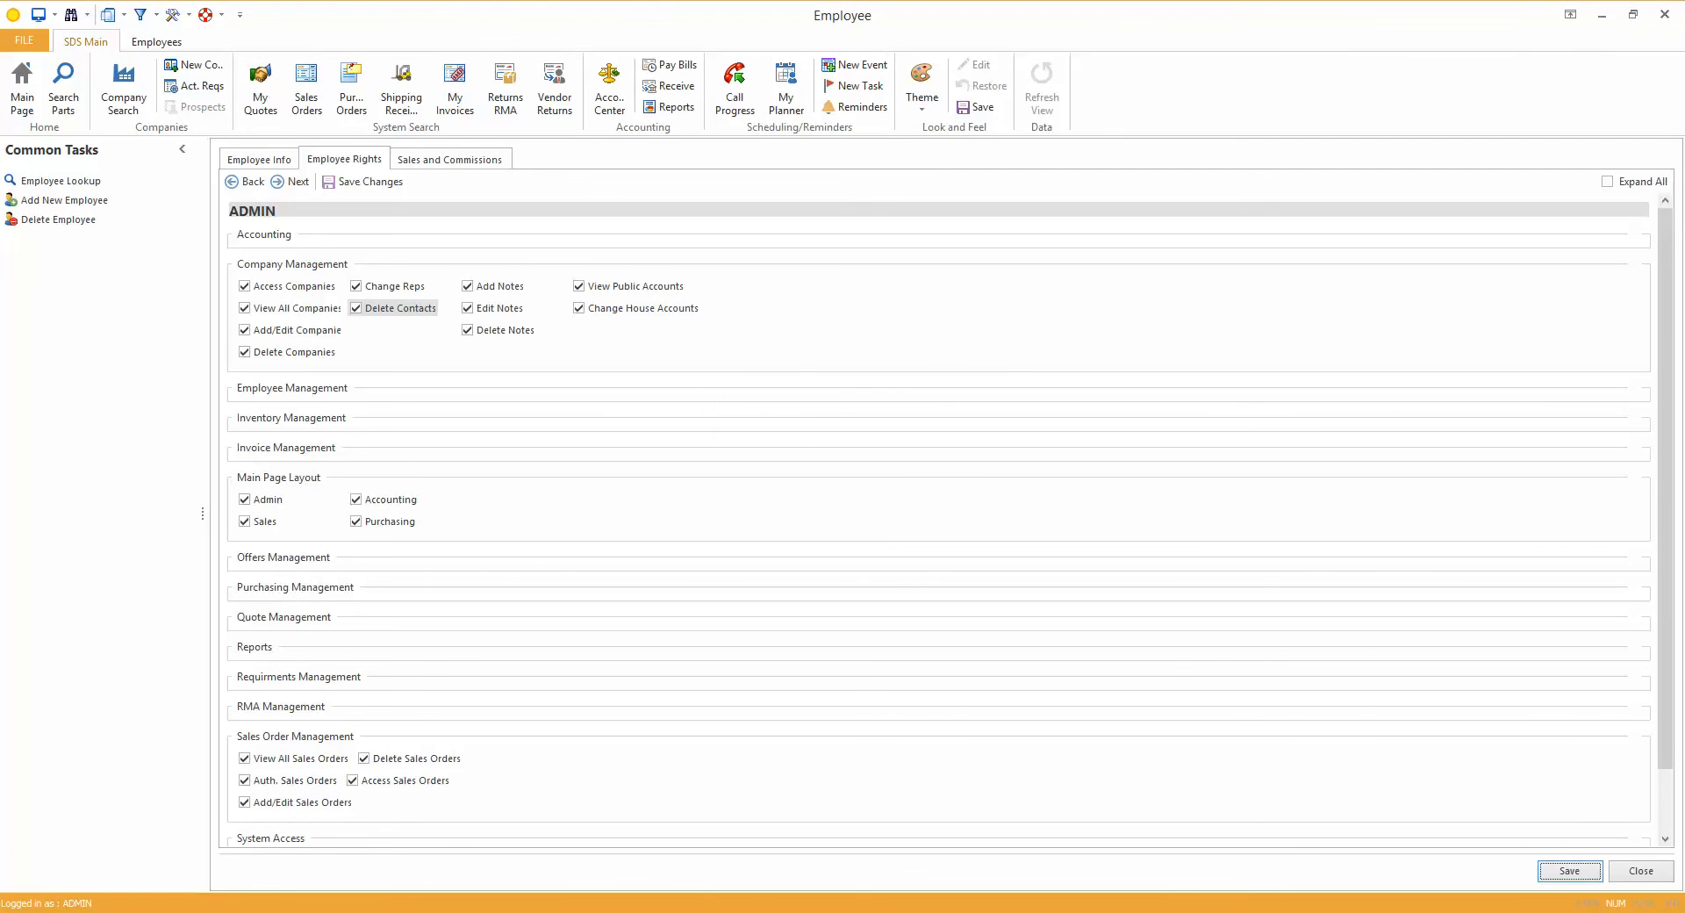
click(1665, 14)
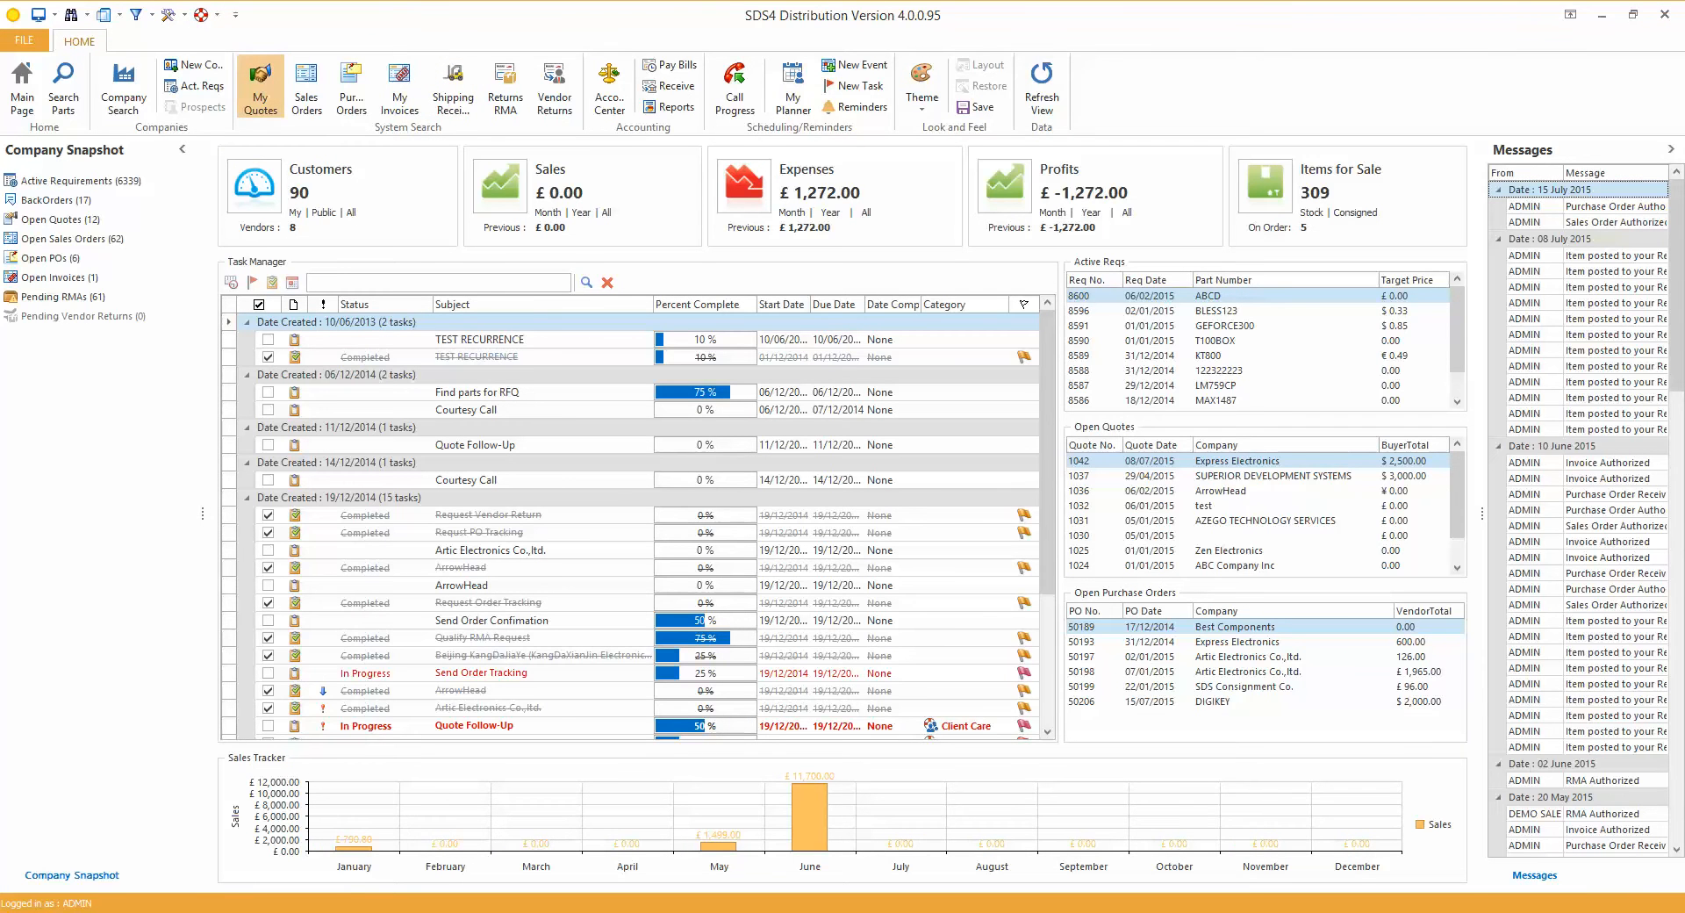
Create a sales order from the most recent open Express Electronics quote
click(260, 85)
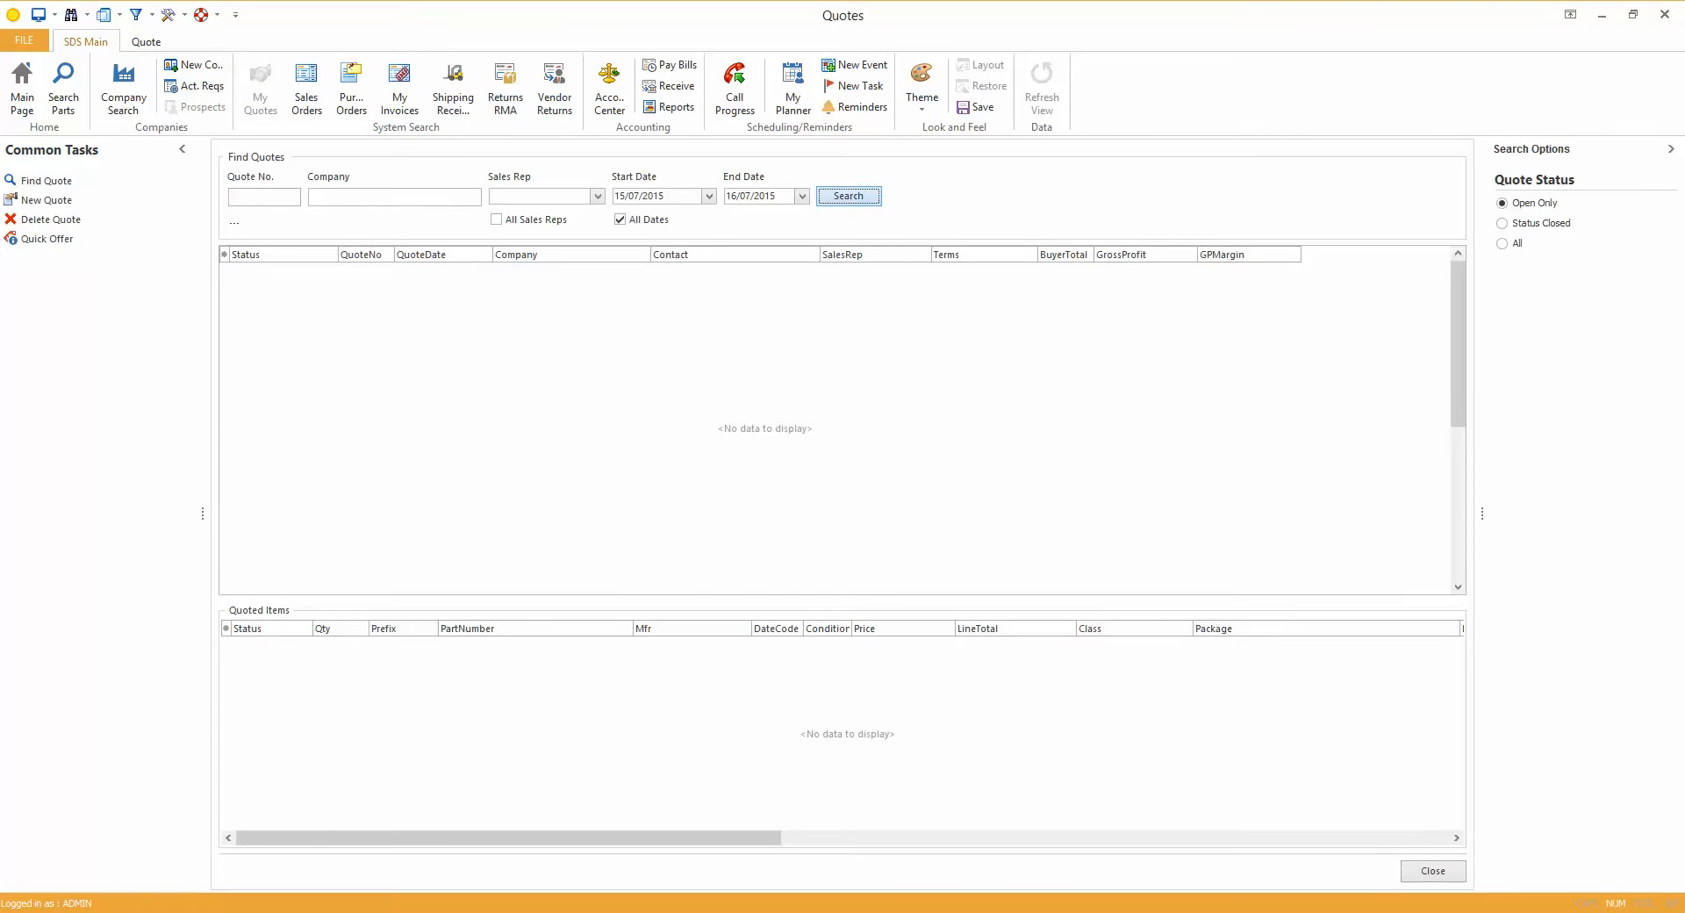
double_click(537, 270)
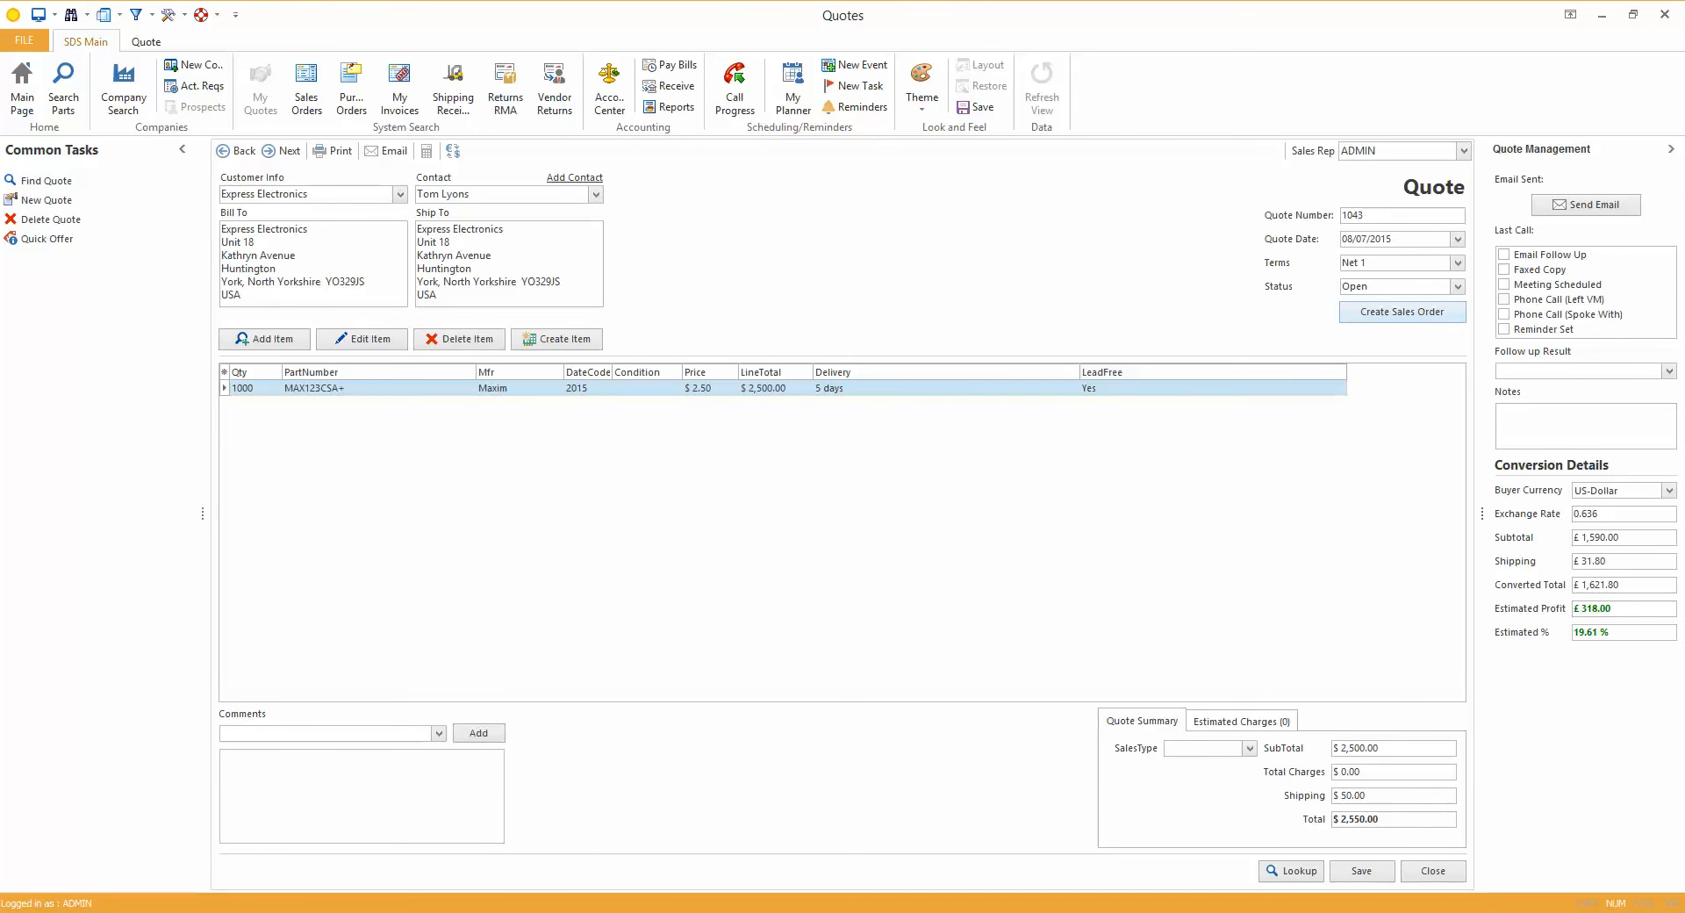
click(1402, 312)
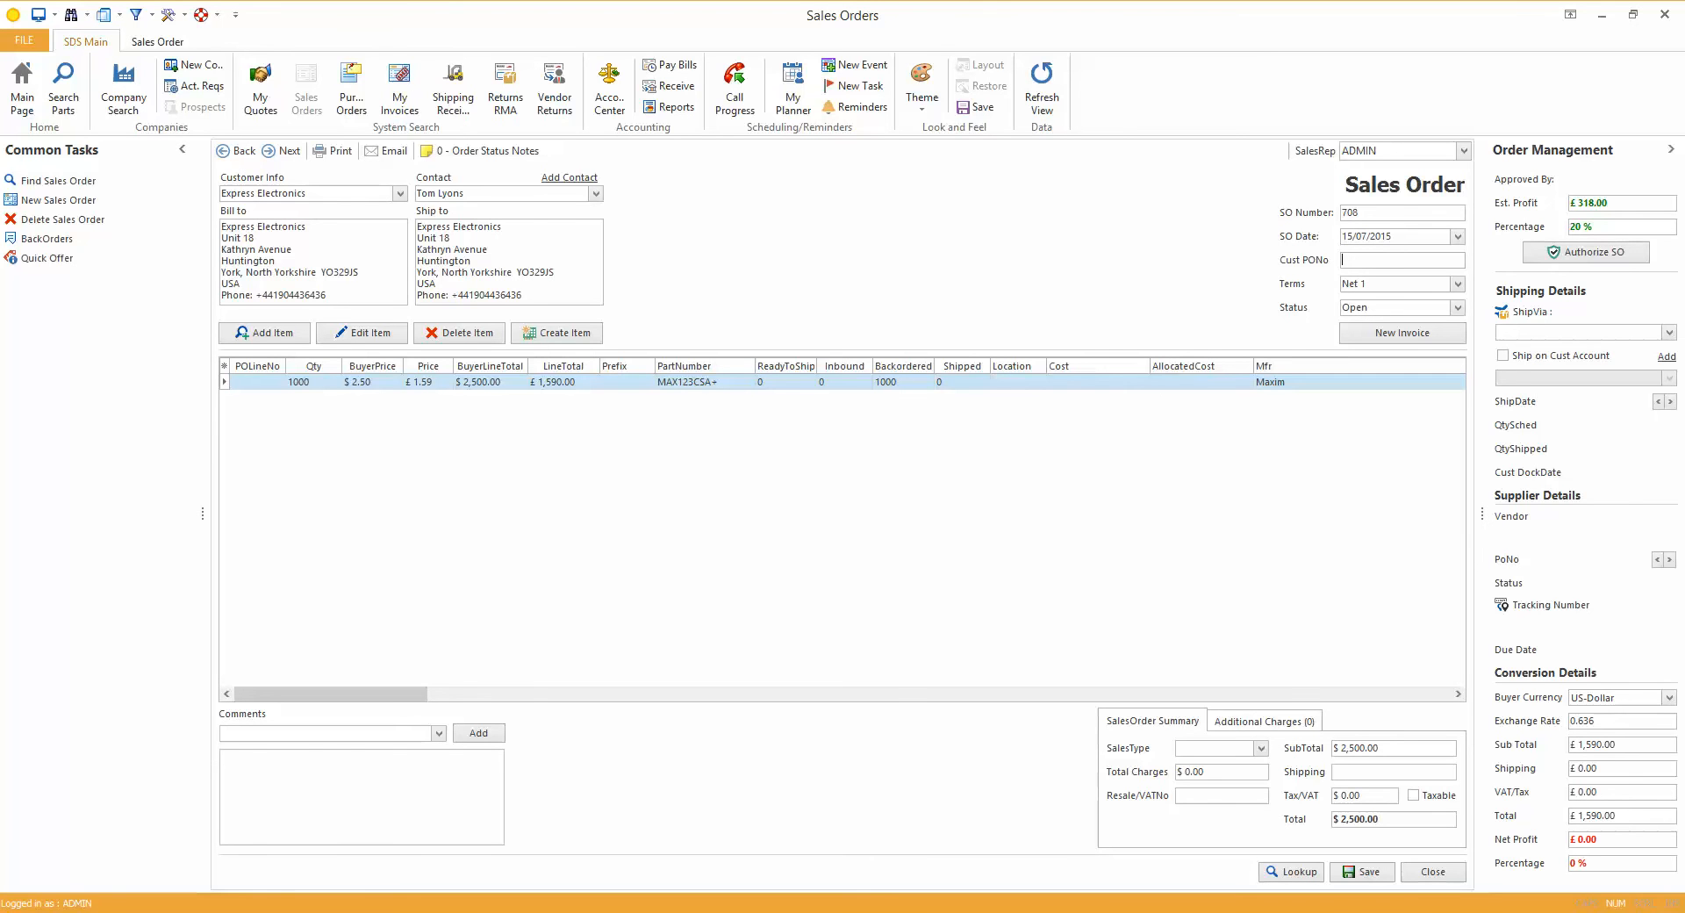
Enter the customer's PO number on the sales order and authorize the order
text(4512545)
click(1586, 253)
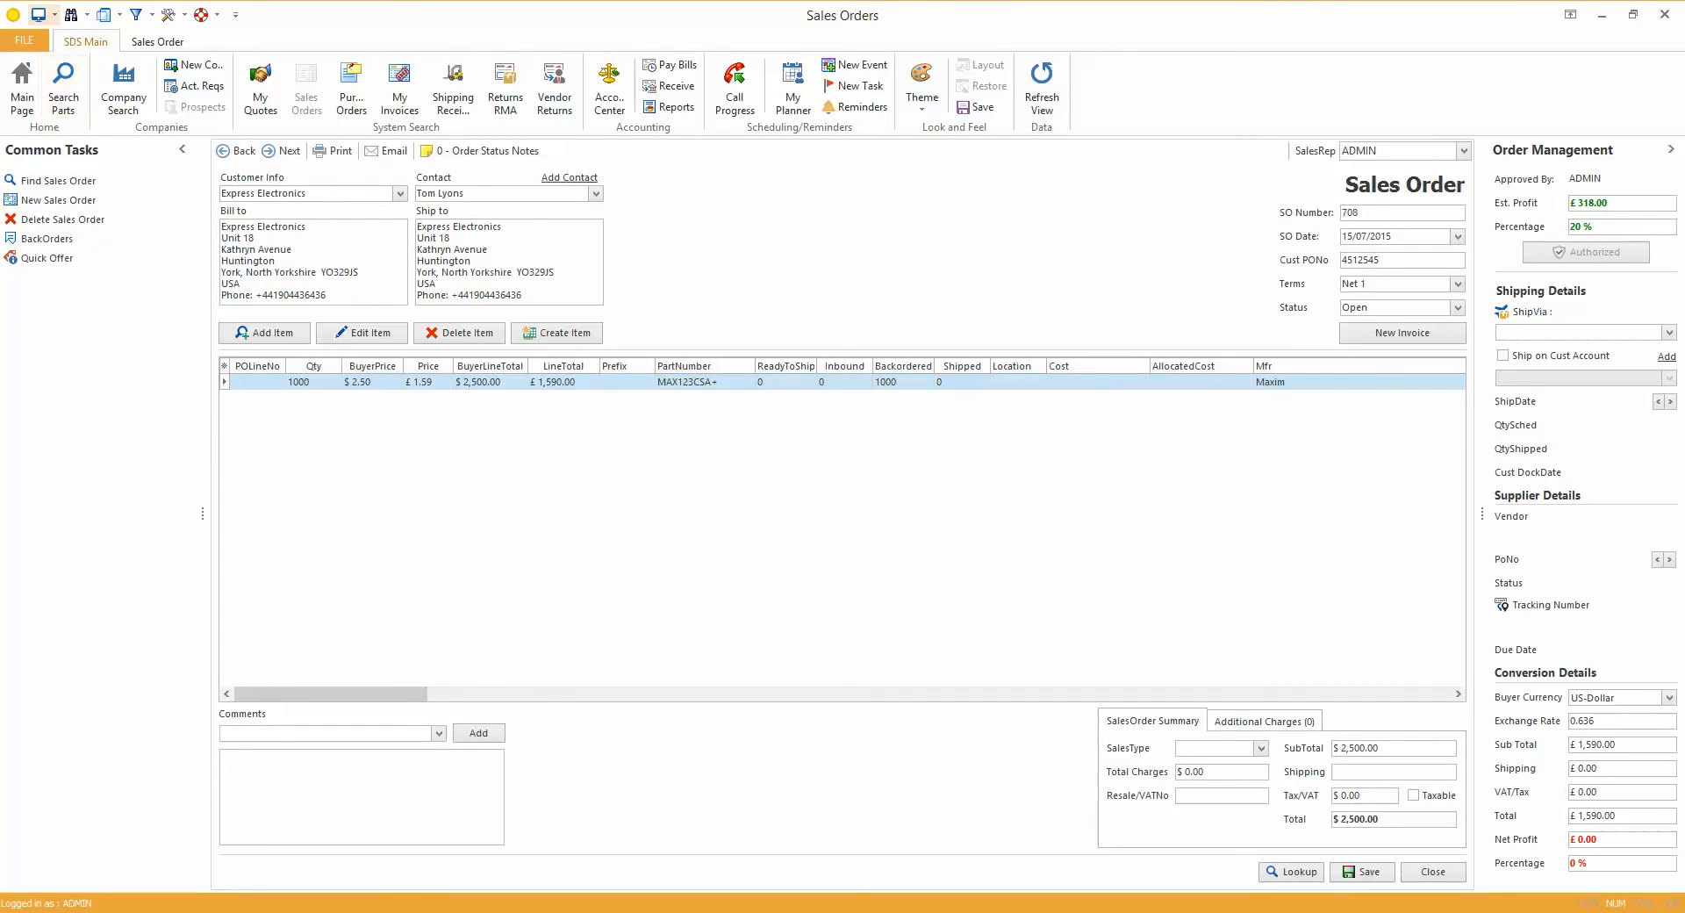
Create a new purchase order from the DIGIKEY offer for Express Electronics' backordered MAX123CSA+ item
click(39, 14)
click(86, 79)
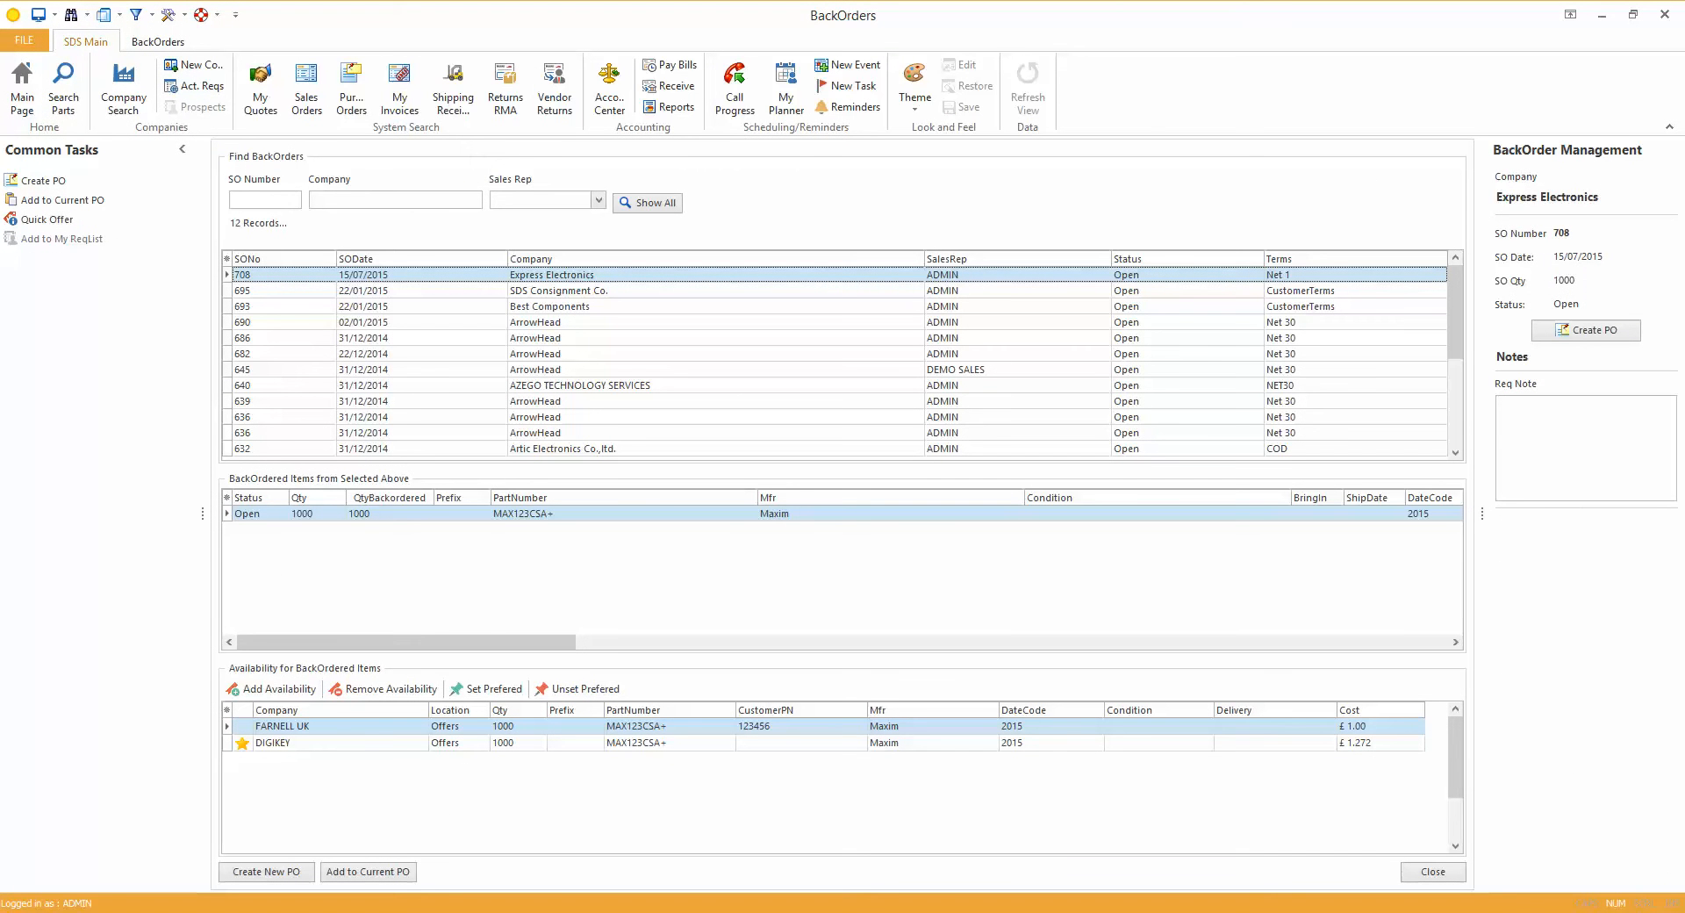
click(298, 743)
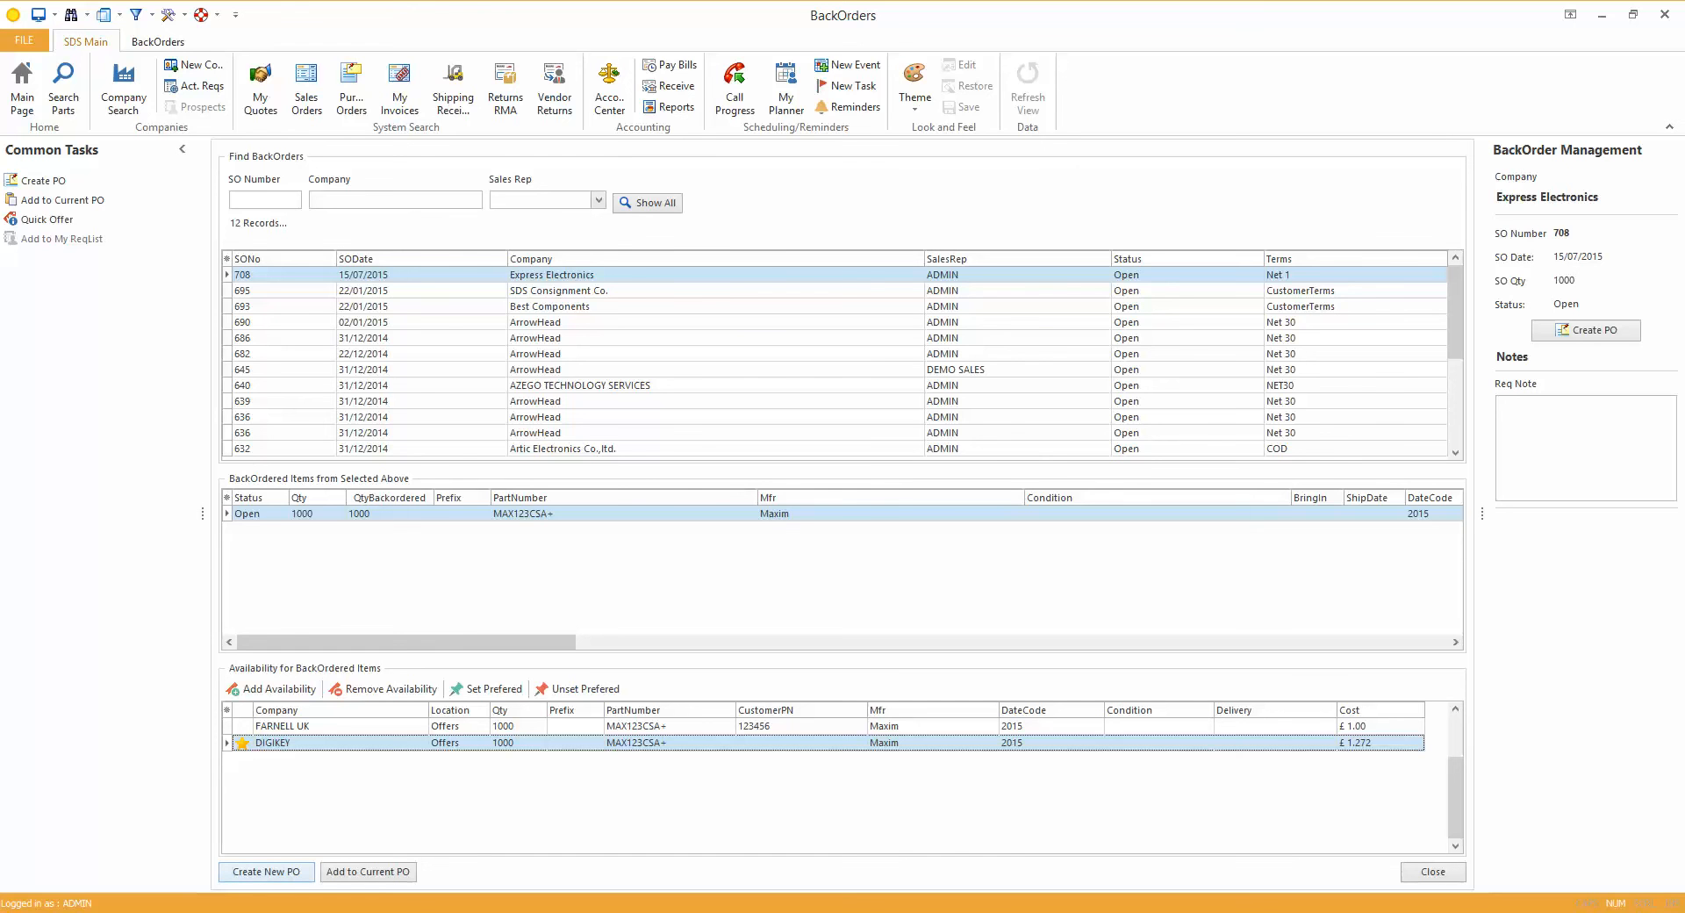
click(267, 871)
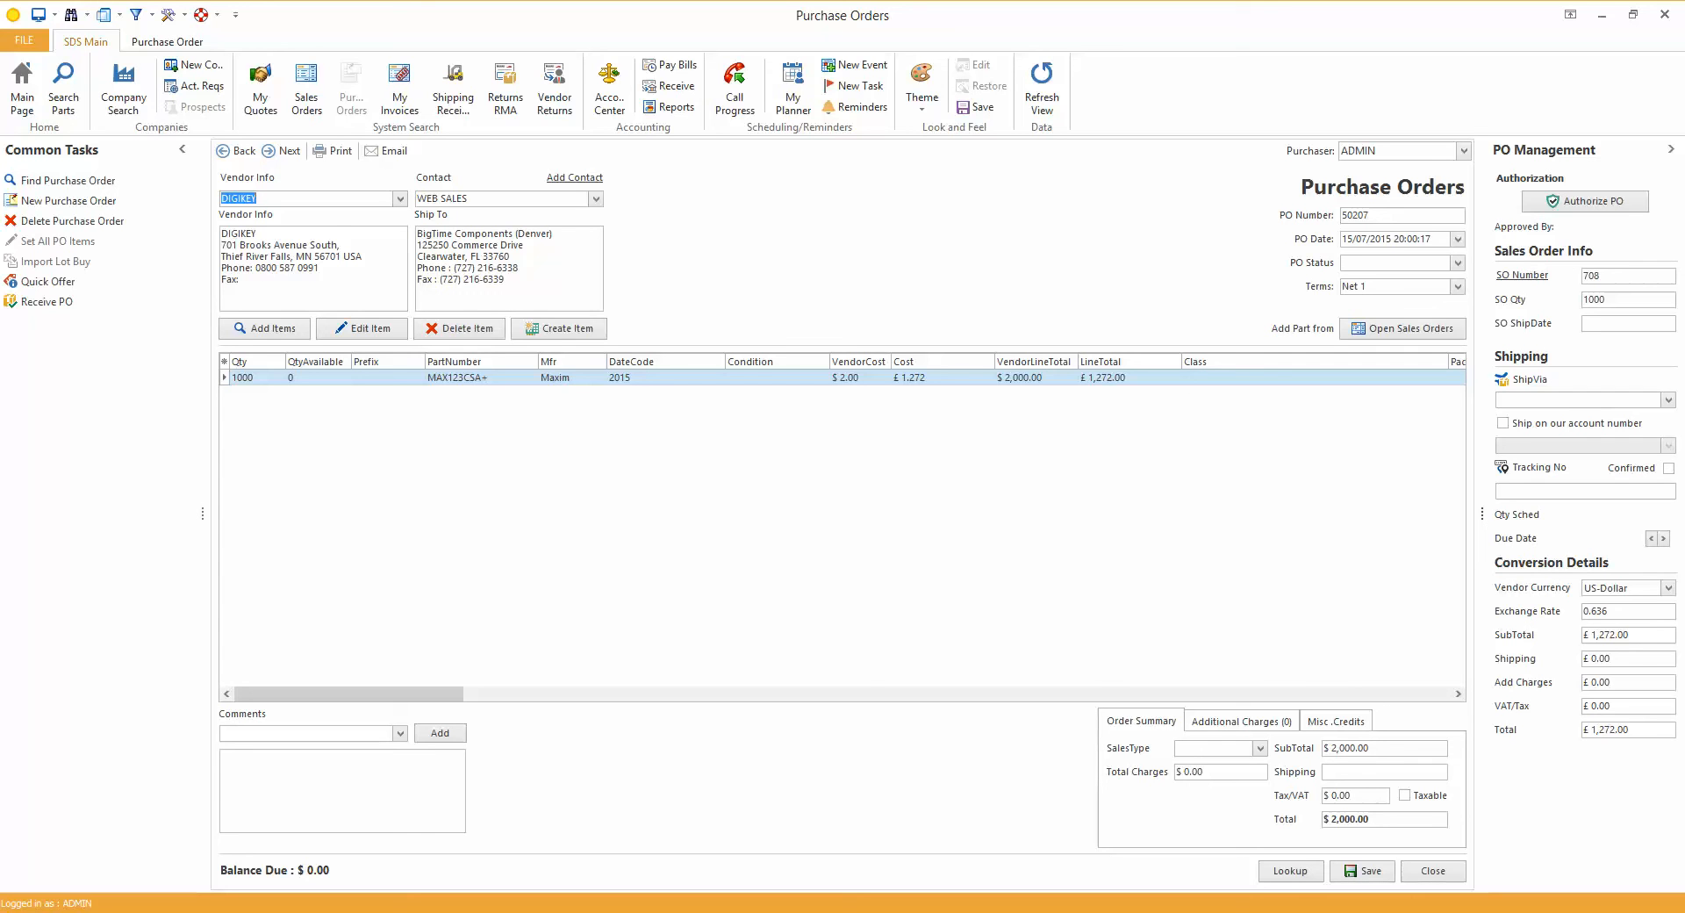
Set the purchase order's status to Open and its carrier to DHL EXPRESS INT, accepting the schedule reset
click(1457, 262)
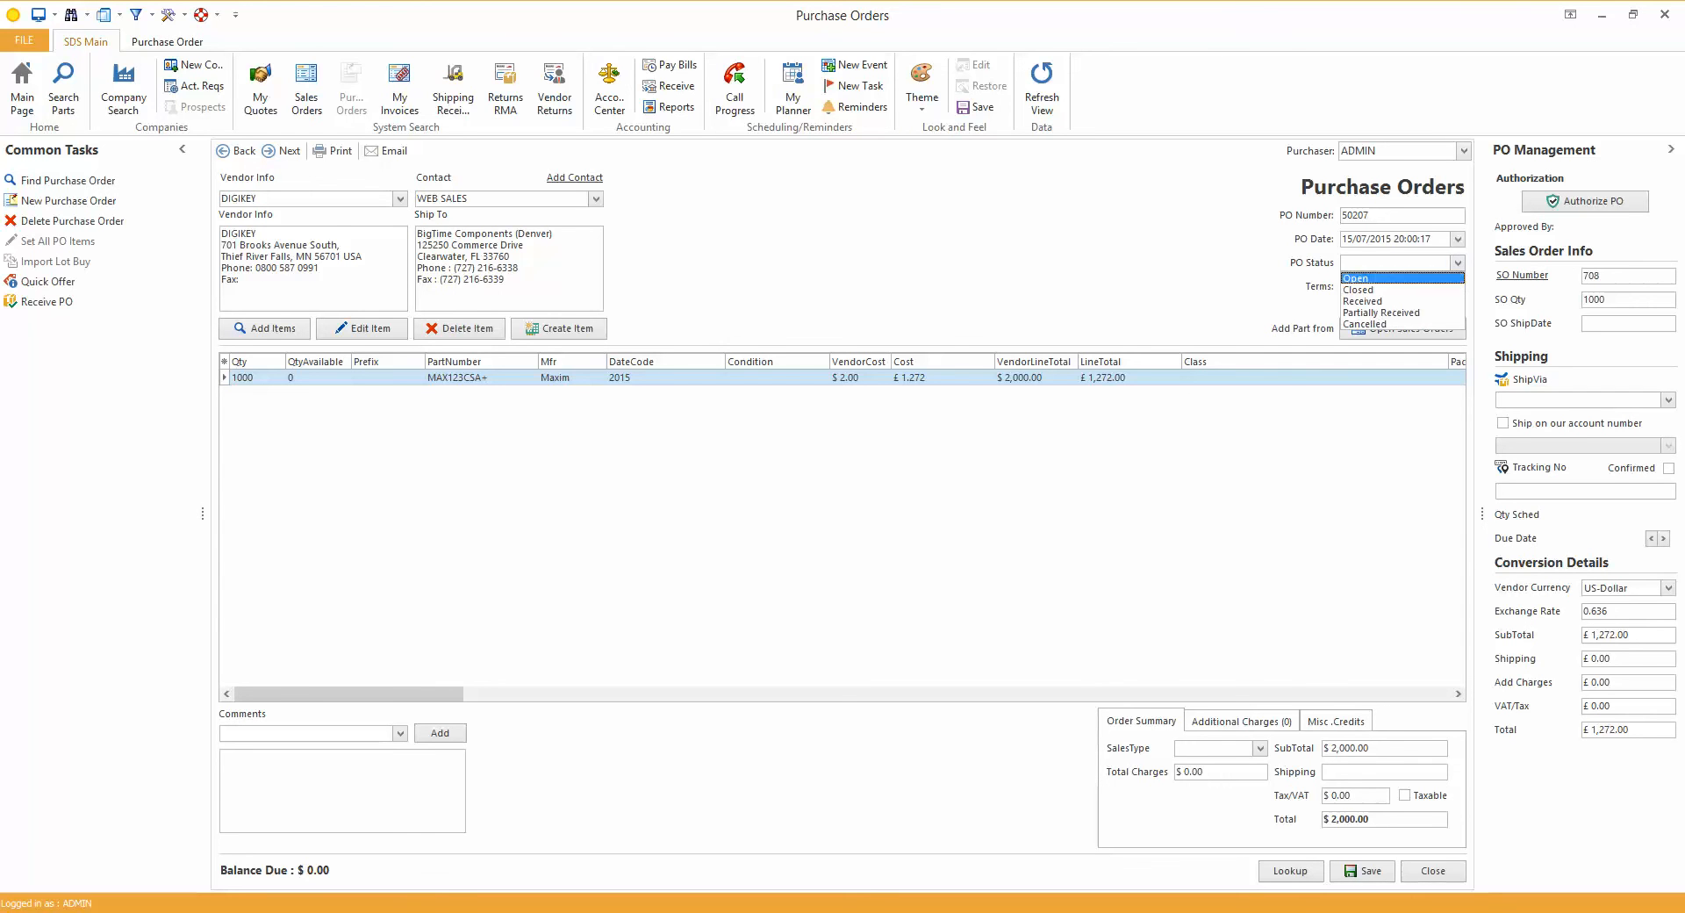
click(1369, 274)
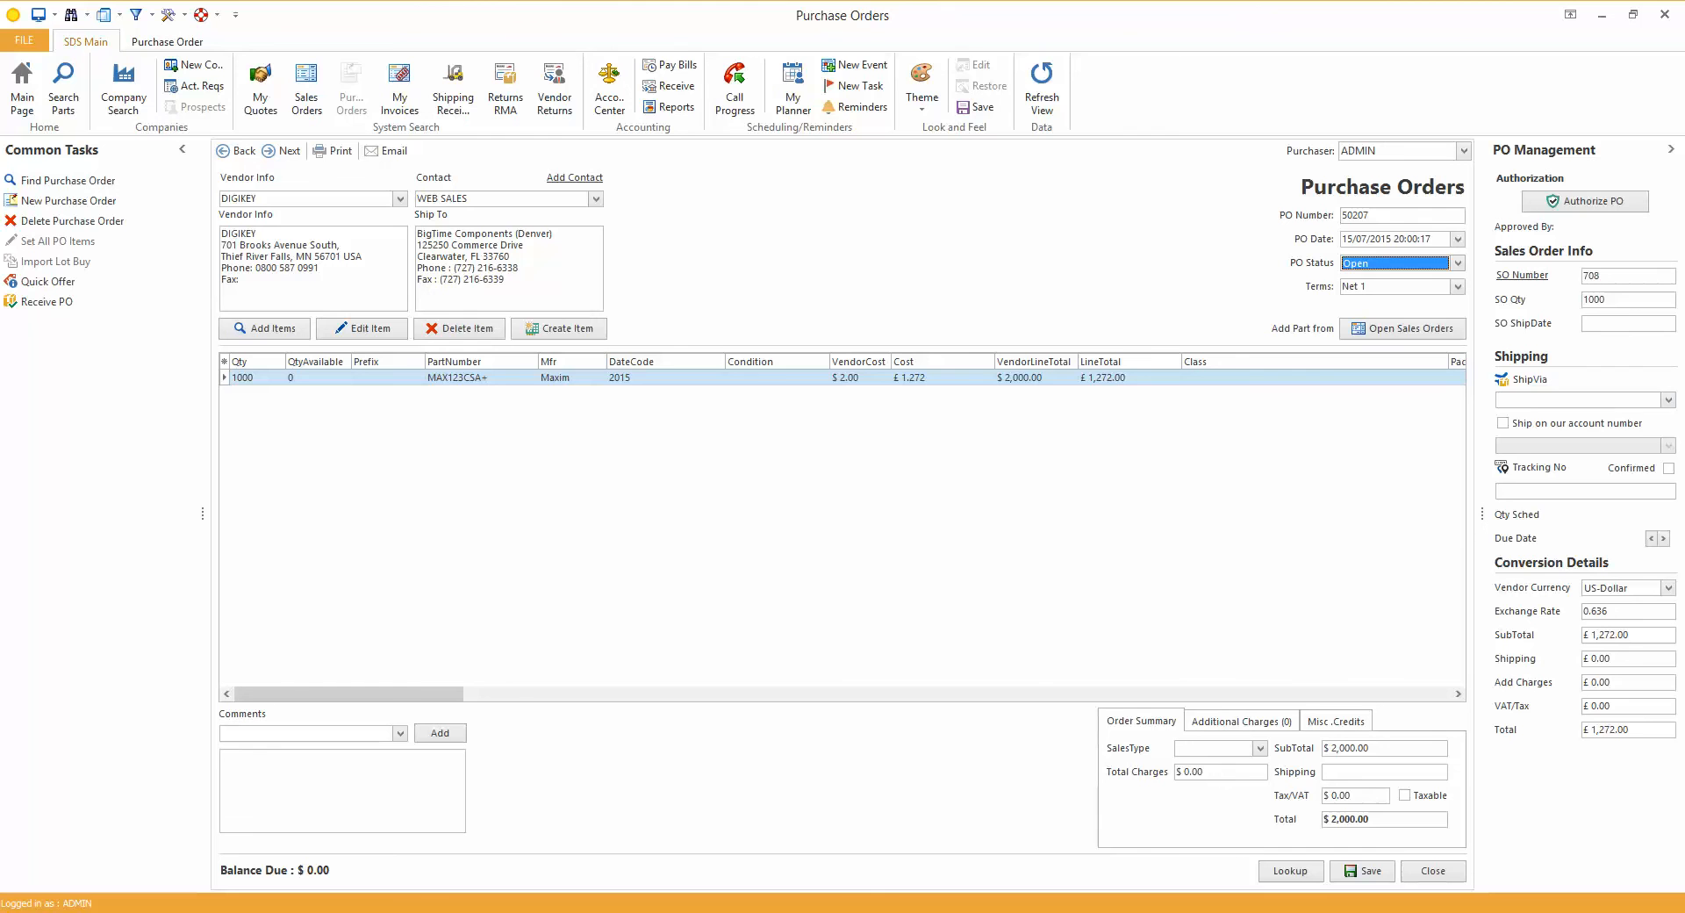
click(1667, 400)
click(1584, 434)
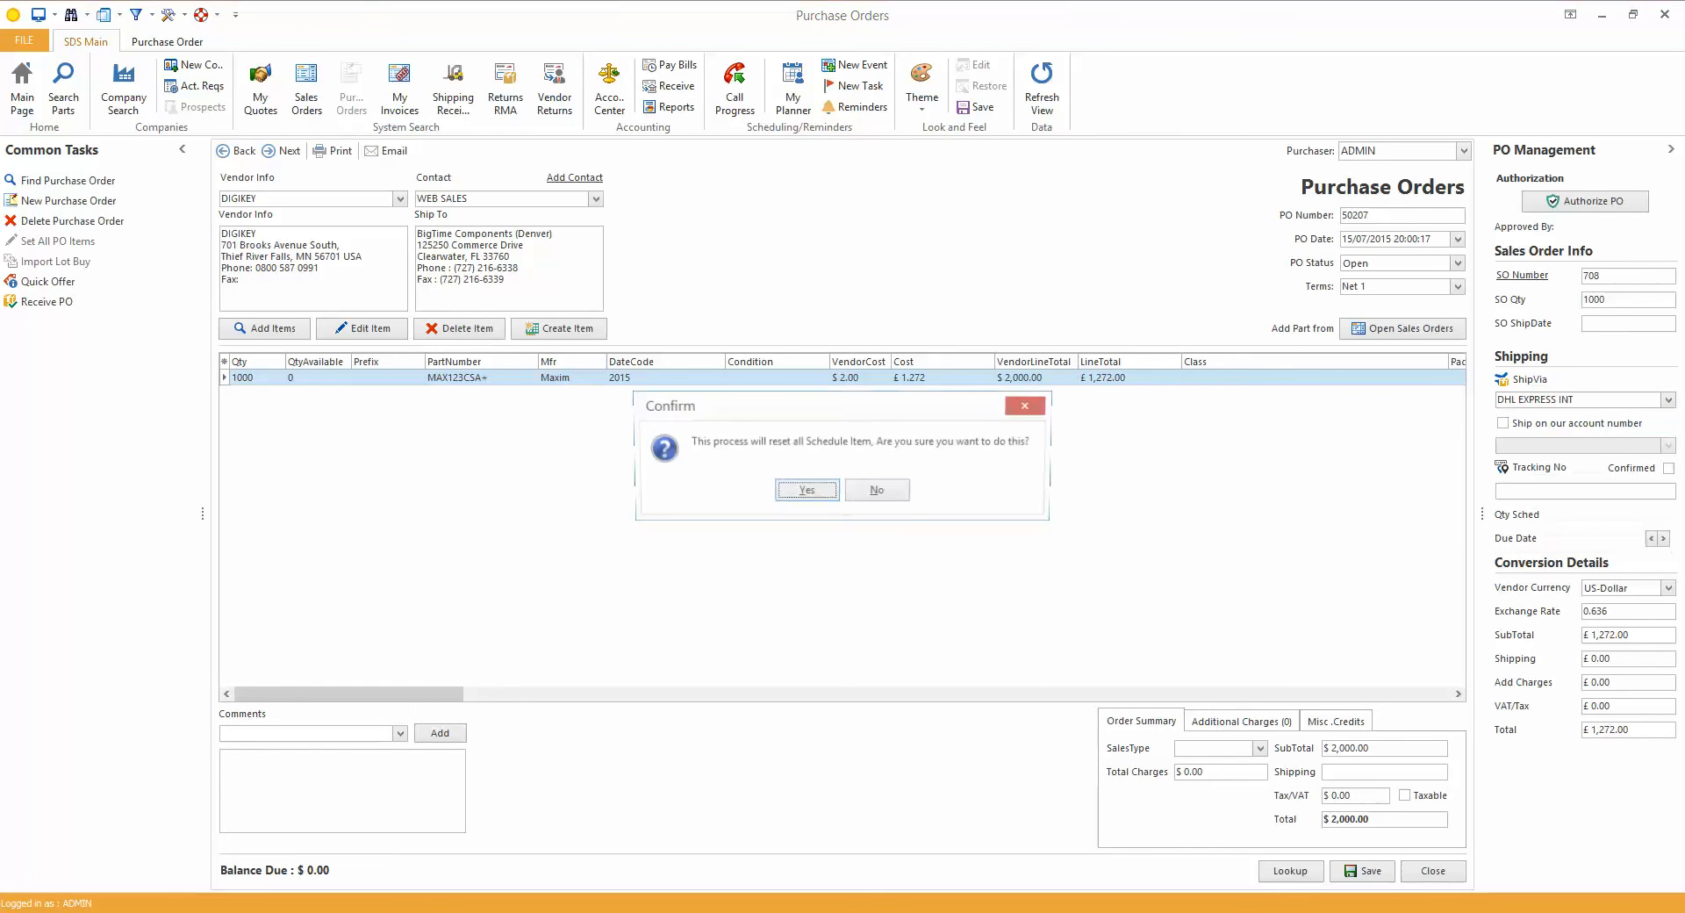
click(807, 491)
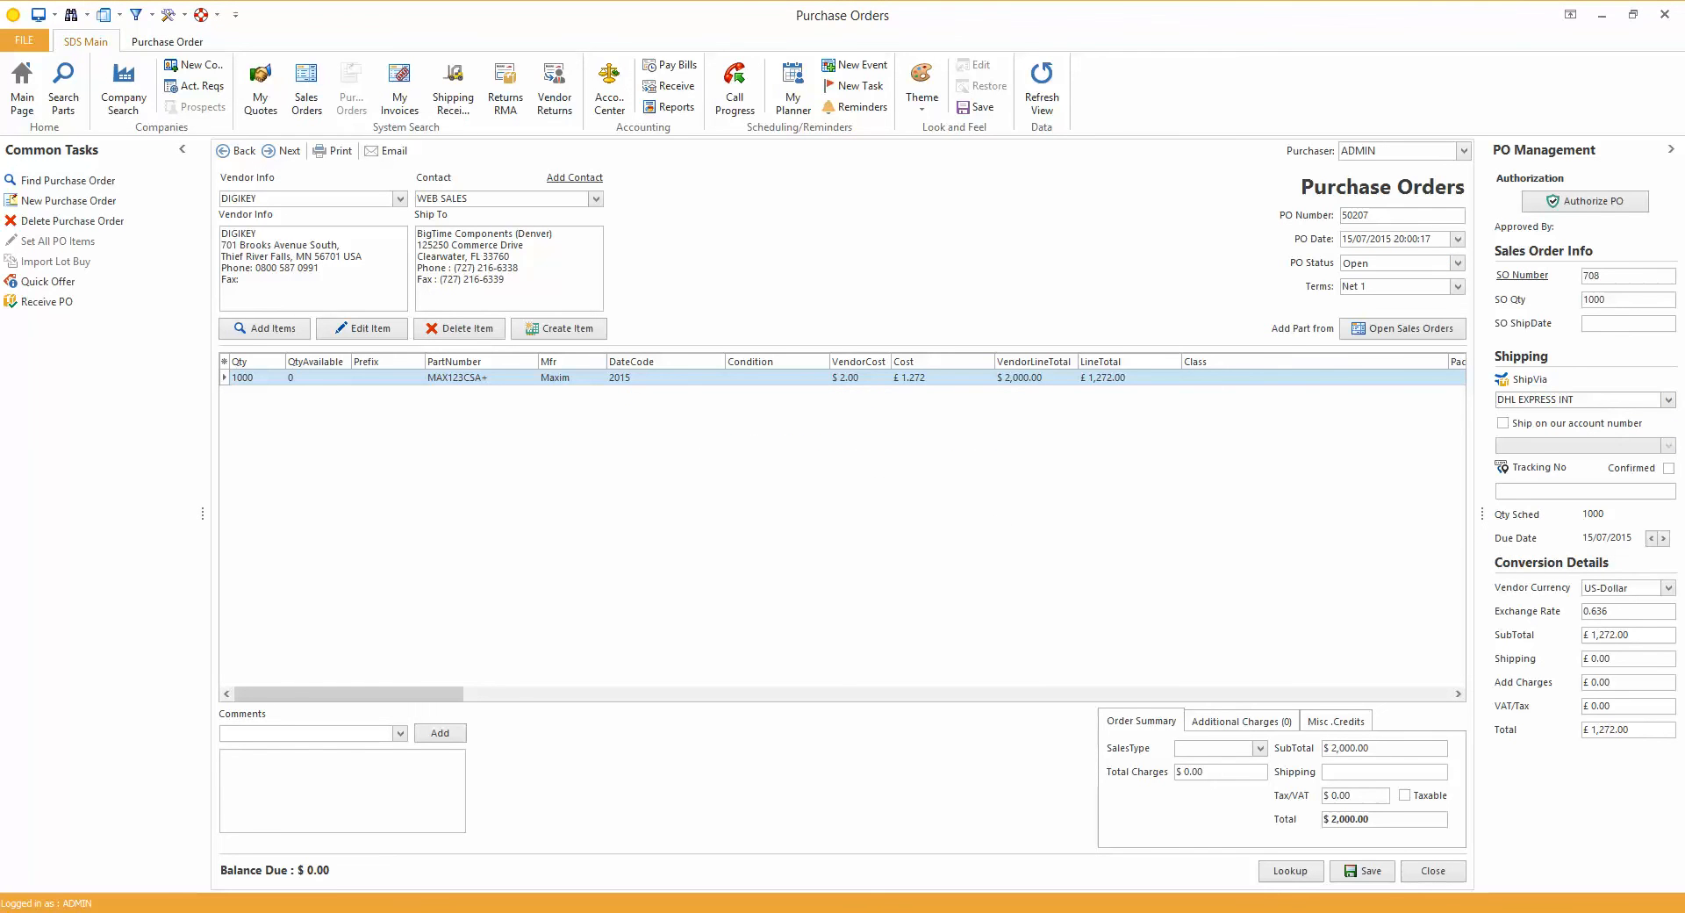
Have the purchase order ship on our account number, choosing another account than the default one
click(1503, 423)
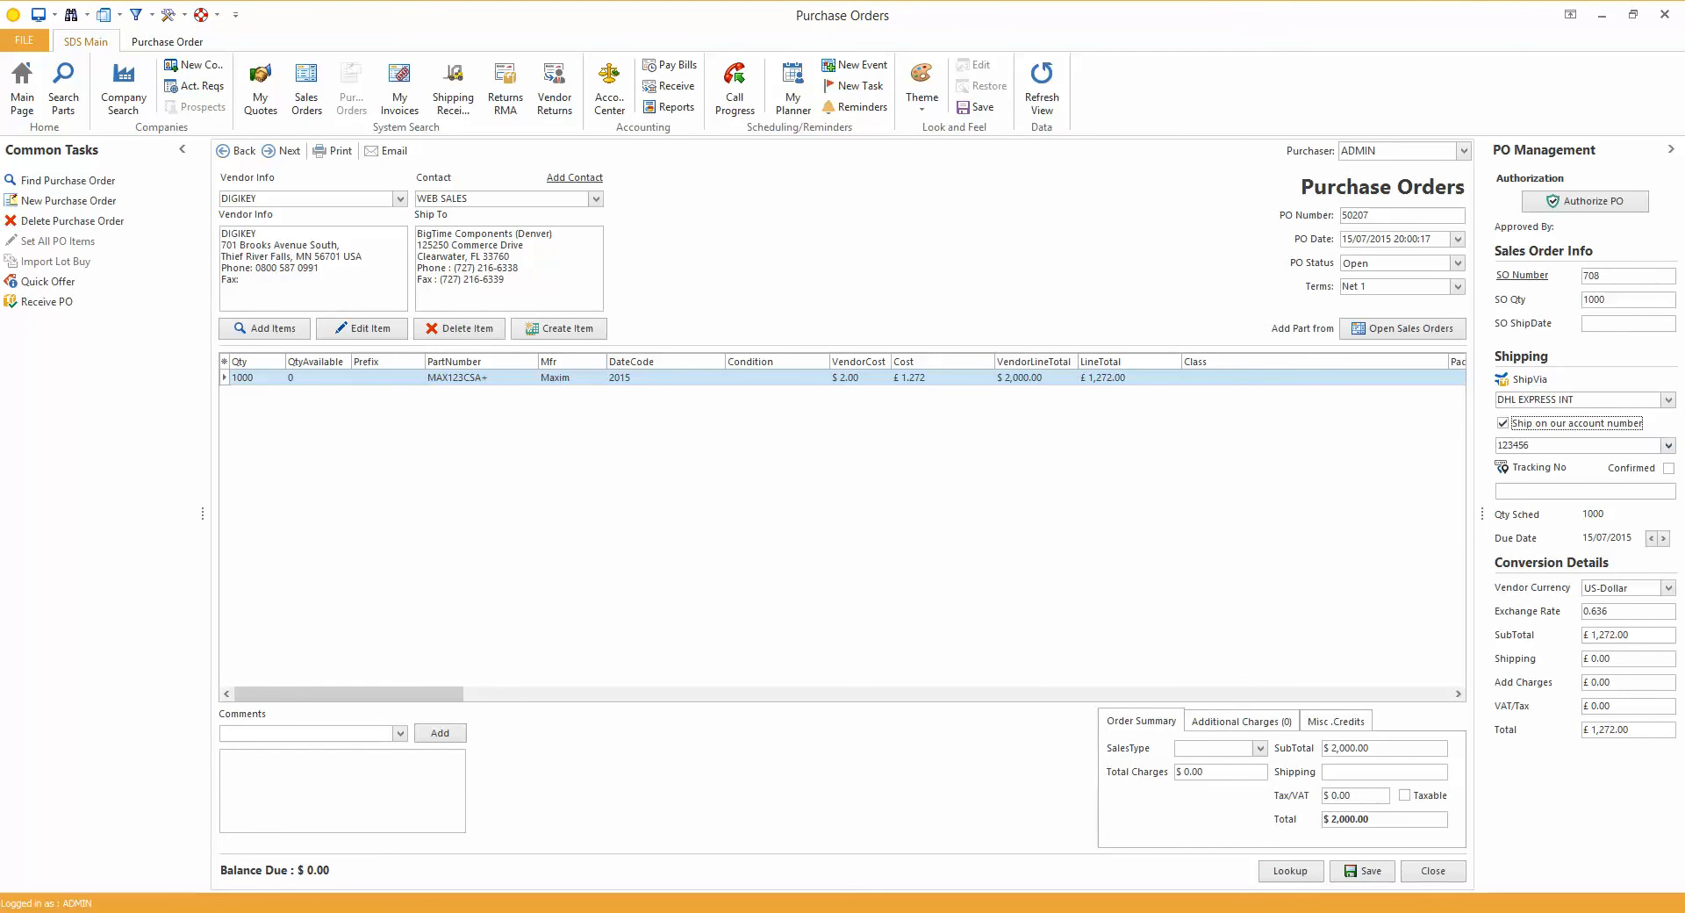
click(1668, 445)
click(1545, 511)
Authorize the DIGIKEY purchase order and save it
click(1585, 202)
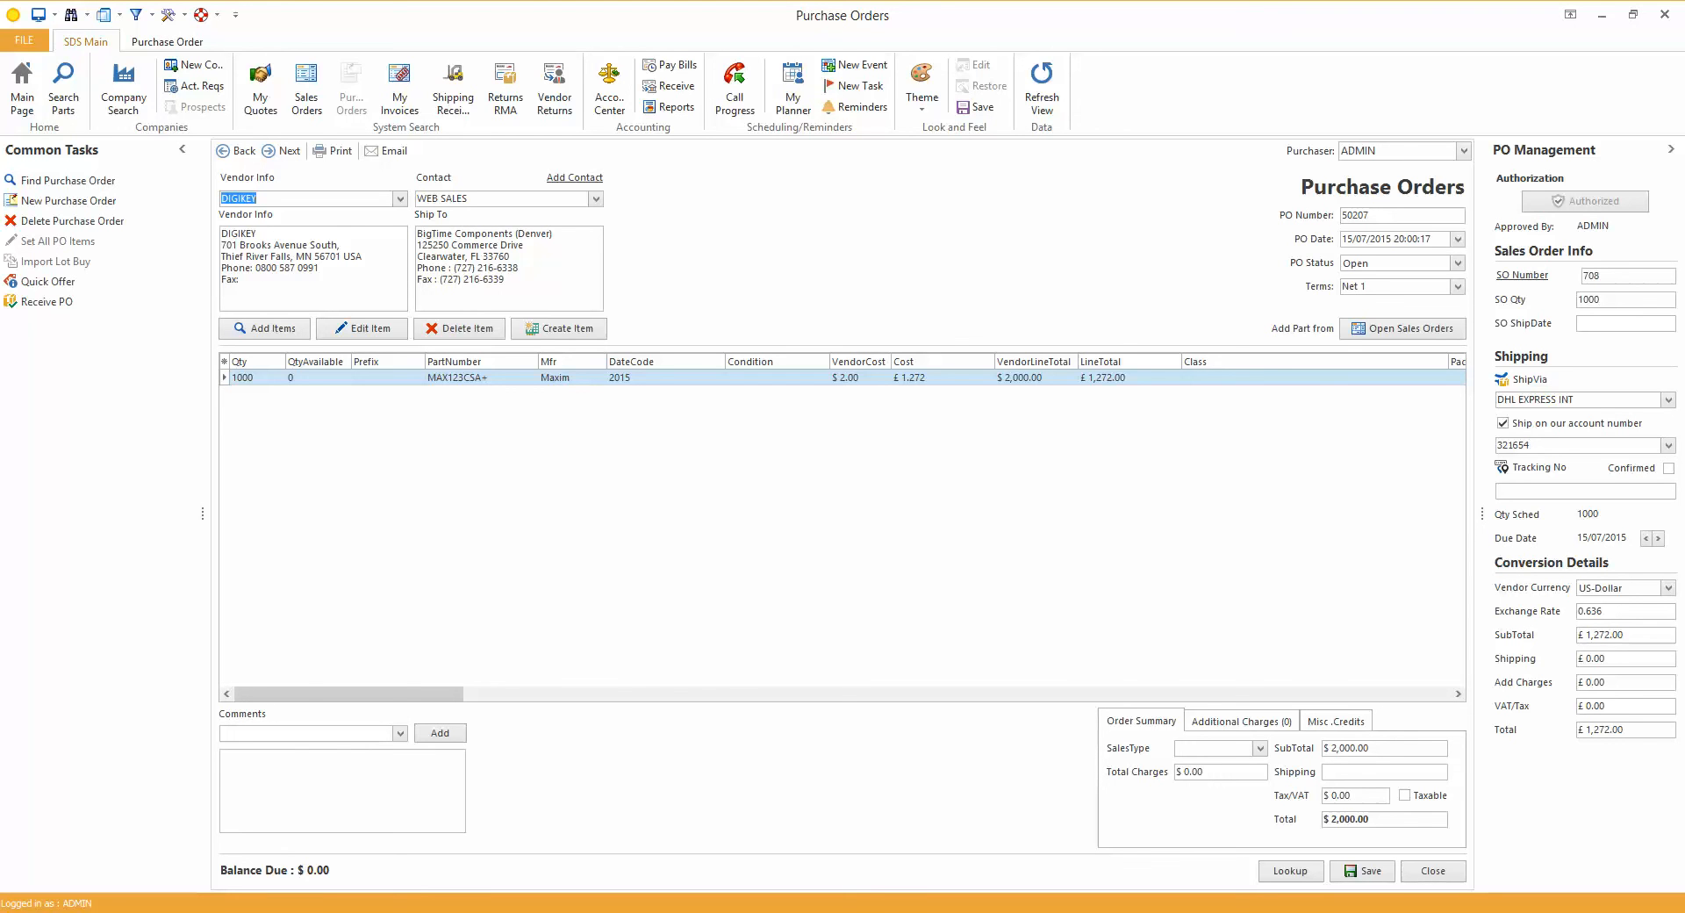
click(1362, 871)
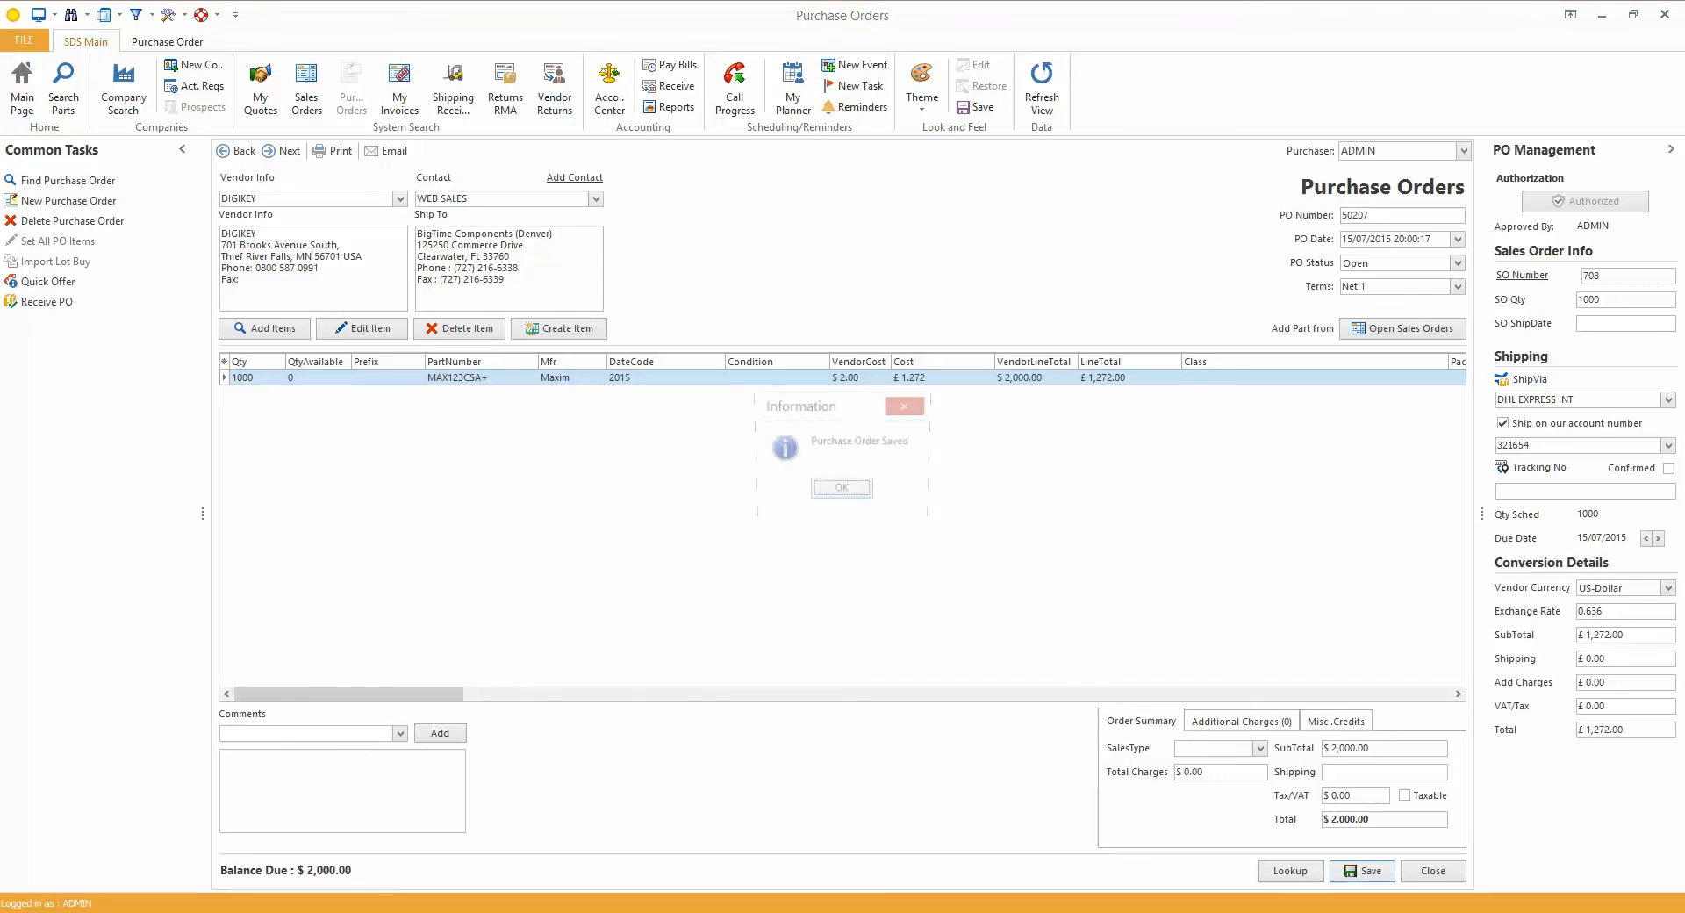
key(Return)
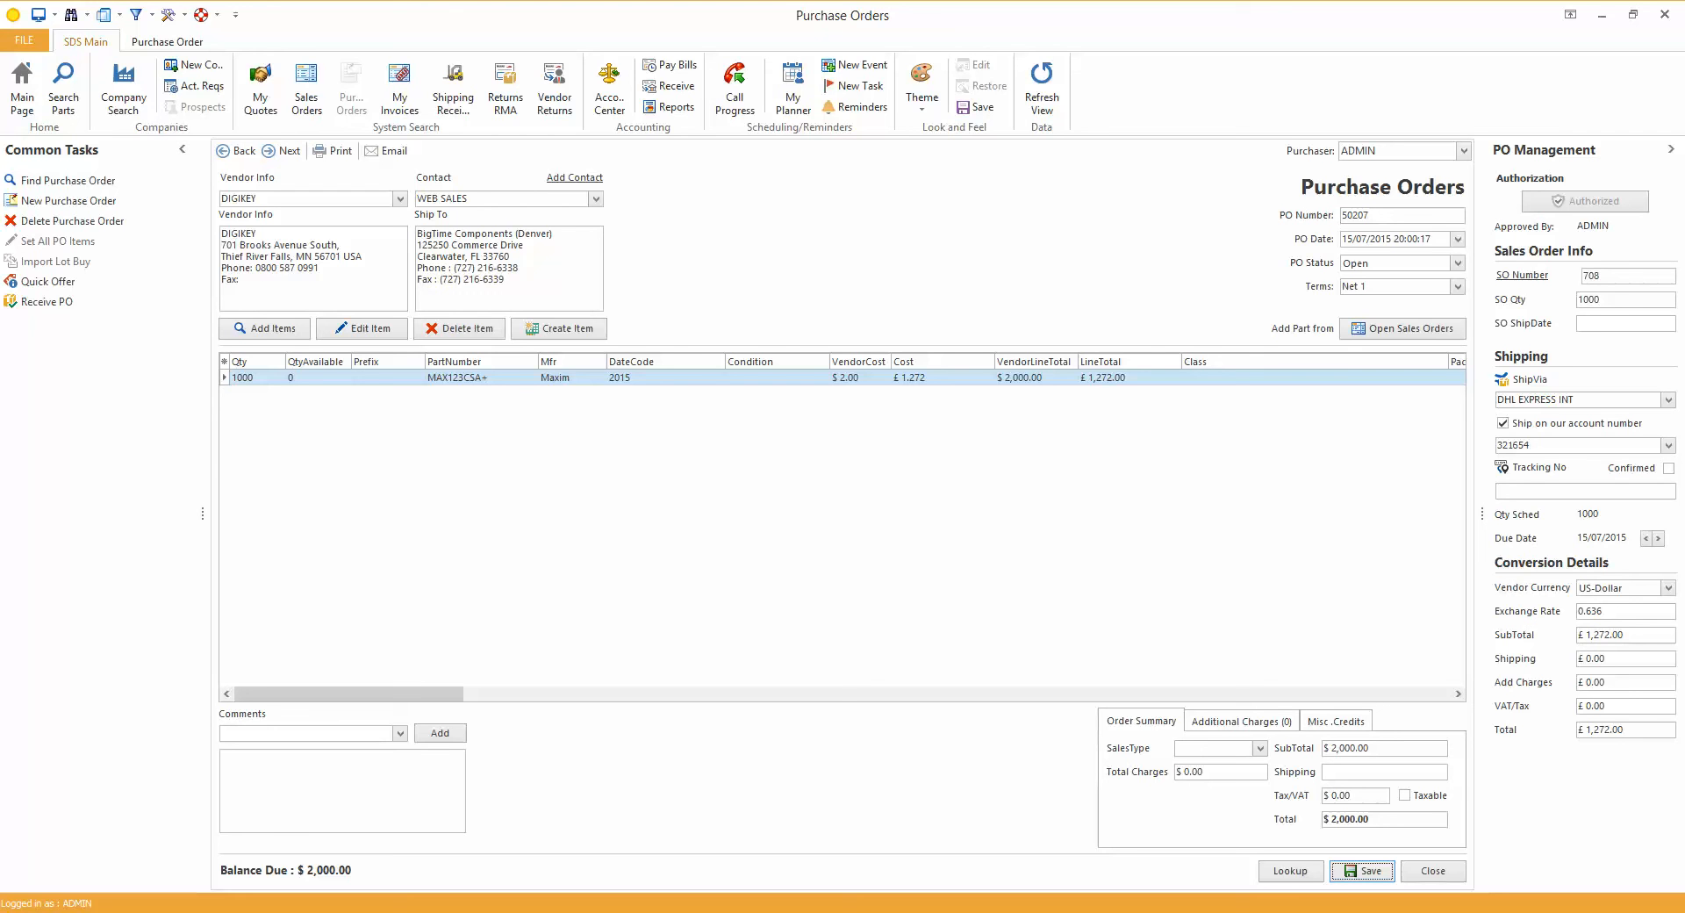
Open the sales order linked to the purchase order and set its carrier to DHL EXPRESS INT, accepting the schedule reset
click(1523, 275)
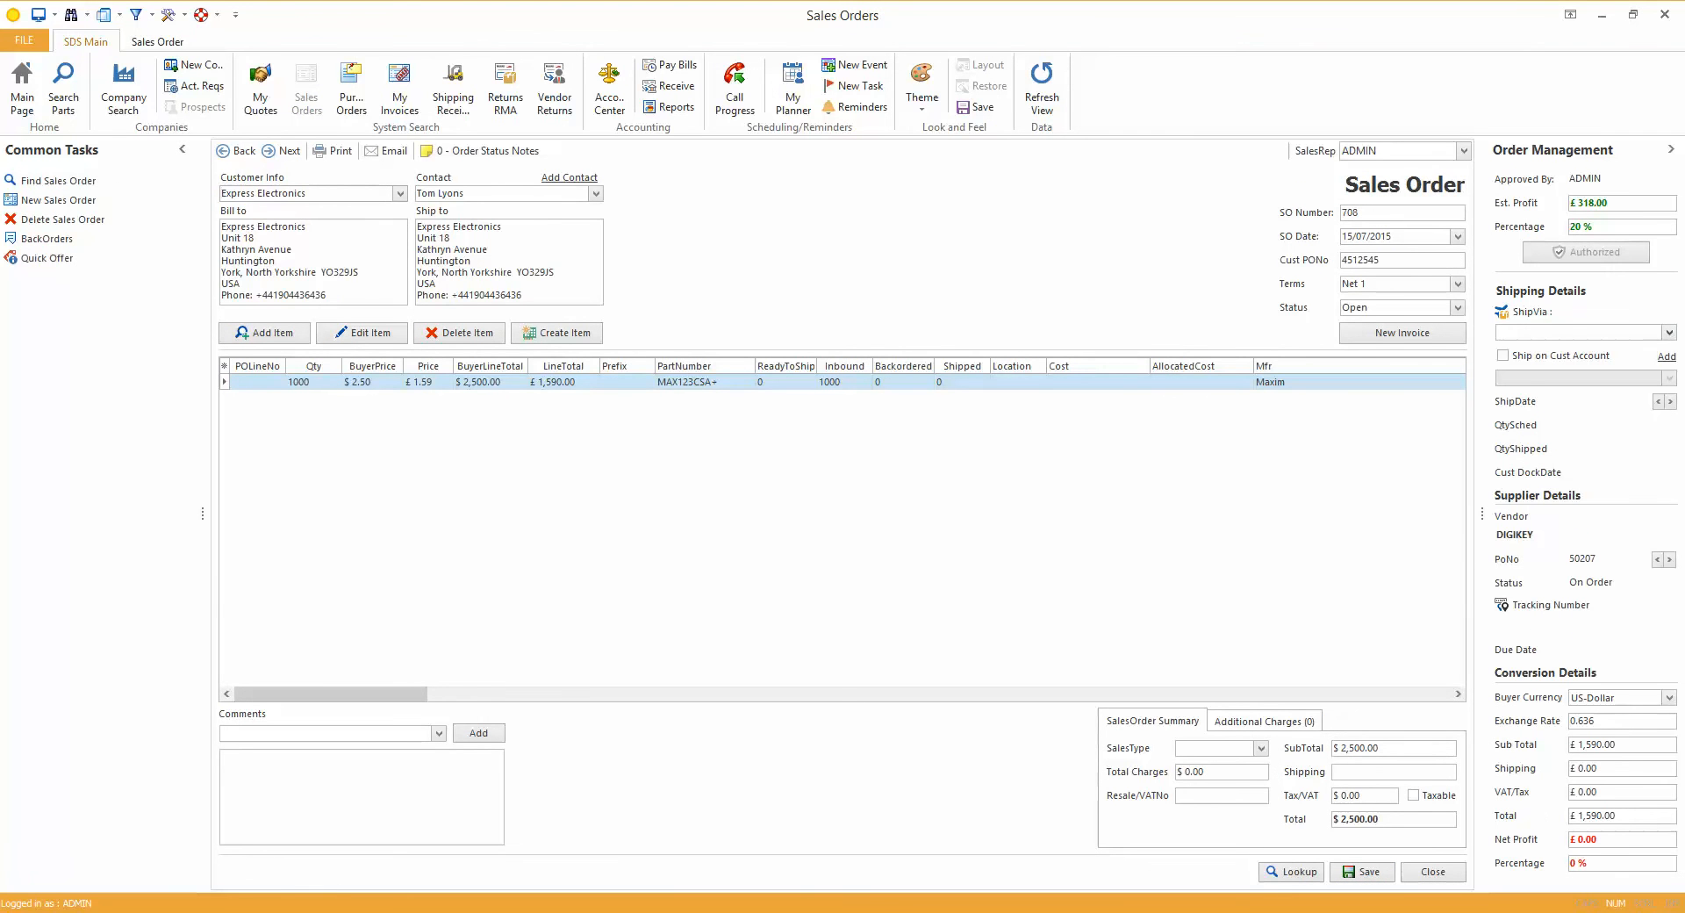
click(1669, 332)
click(1545, 366)
click(806, 490)
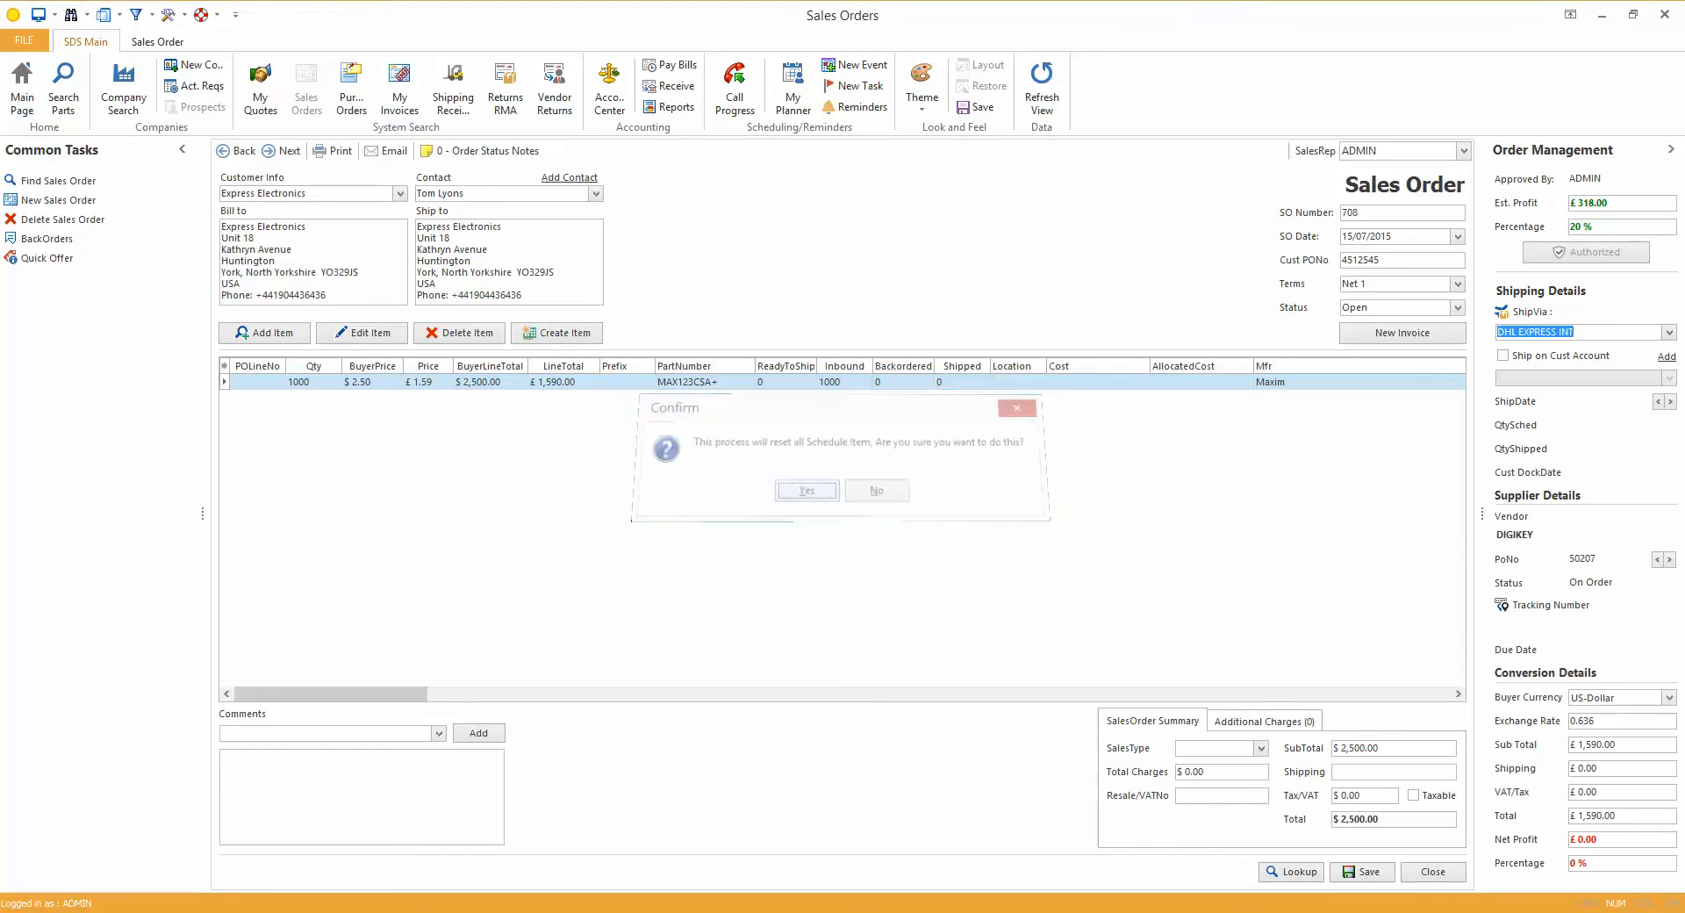
Have the sales order ship on the customer's "ups blue" account and save the order
click(1503, 355)
click(1669, 378)
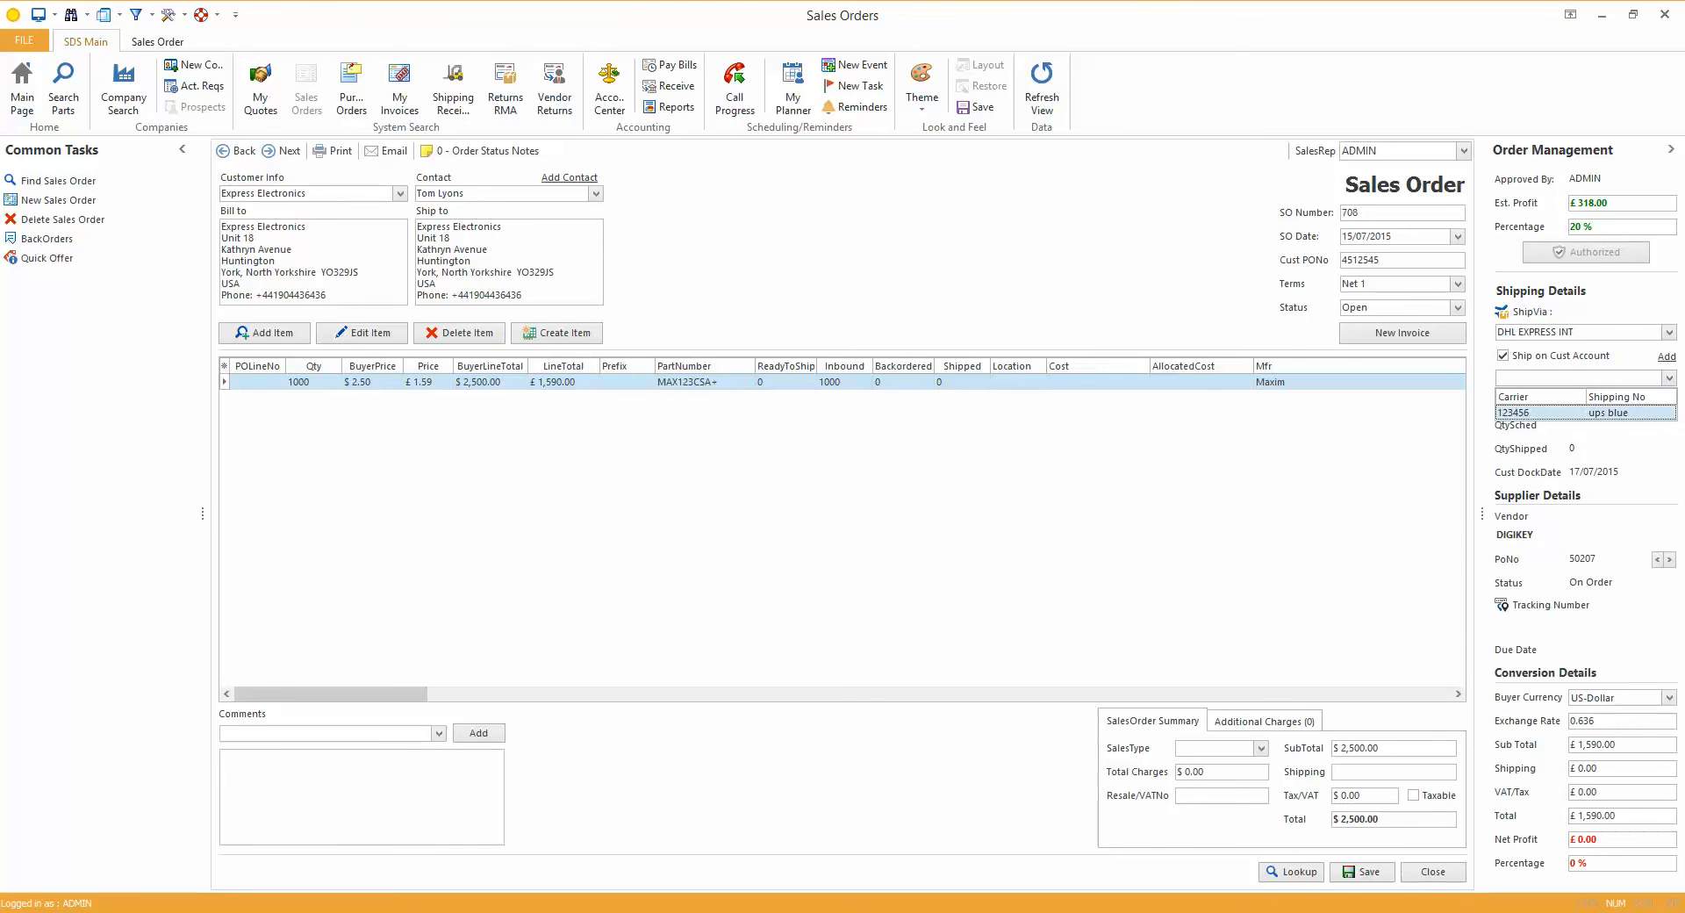
click(1585, 412)
click(1363, 871)
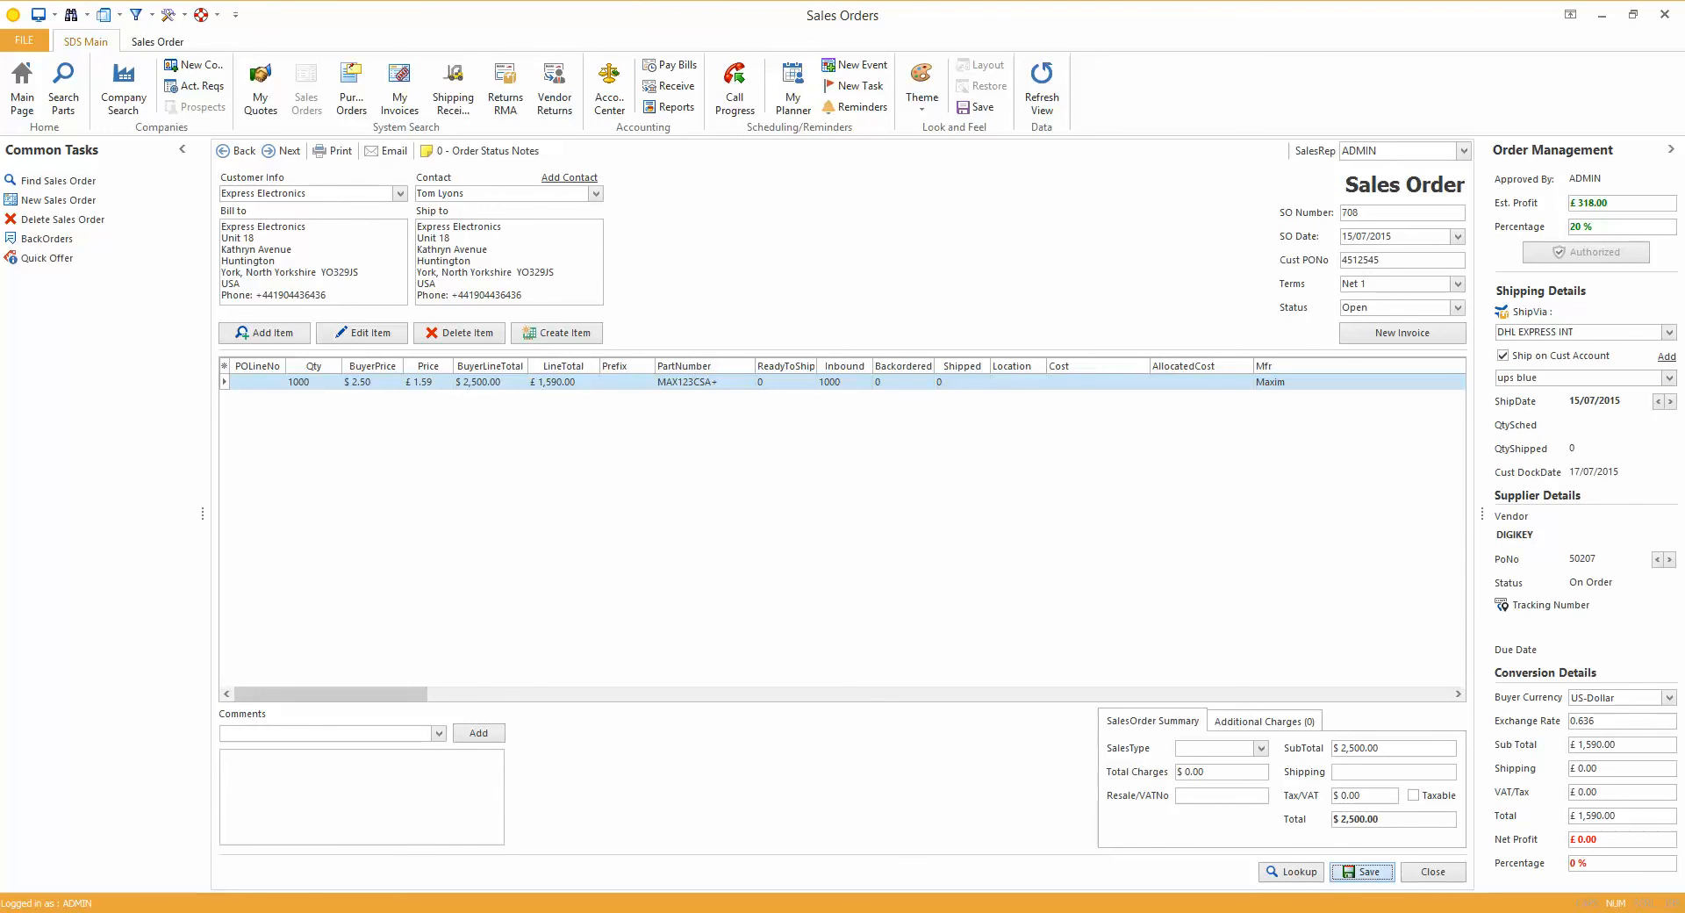
key(Return)
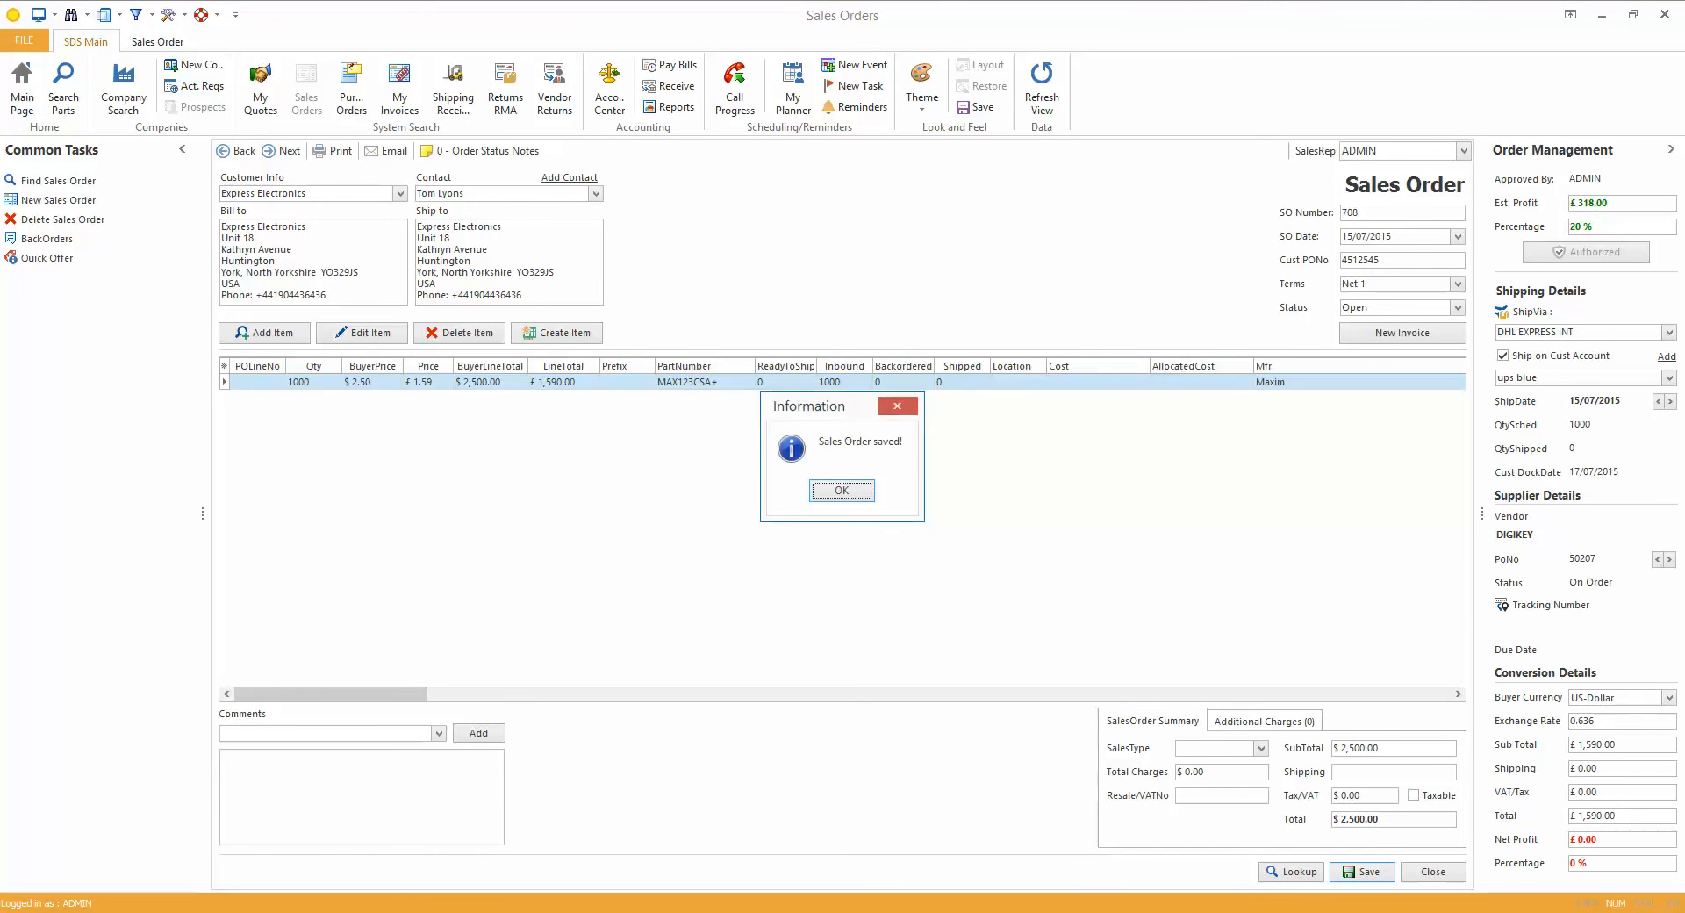
key(Return)
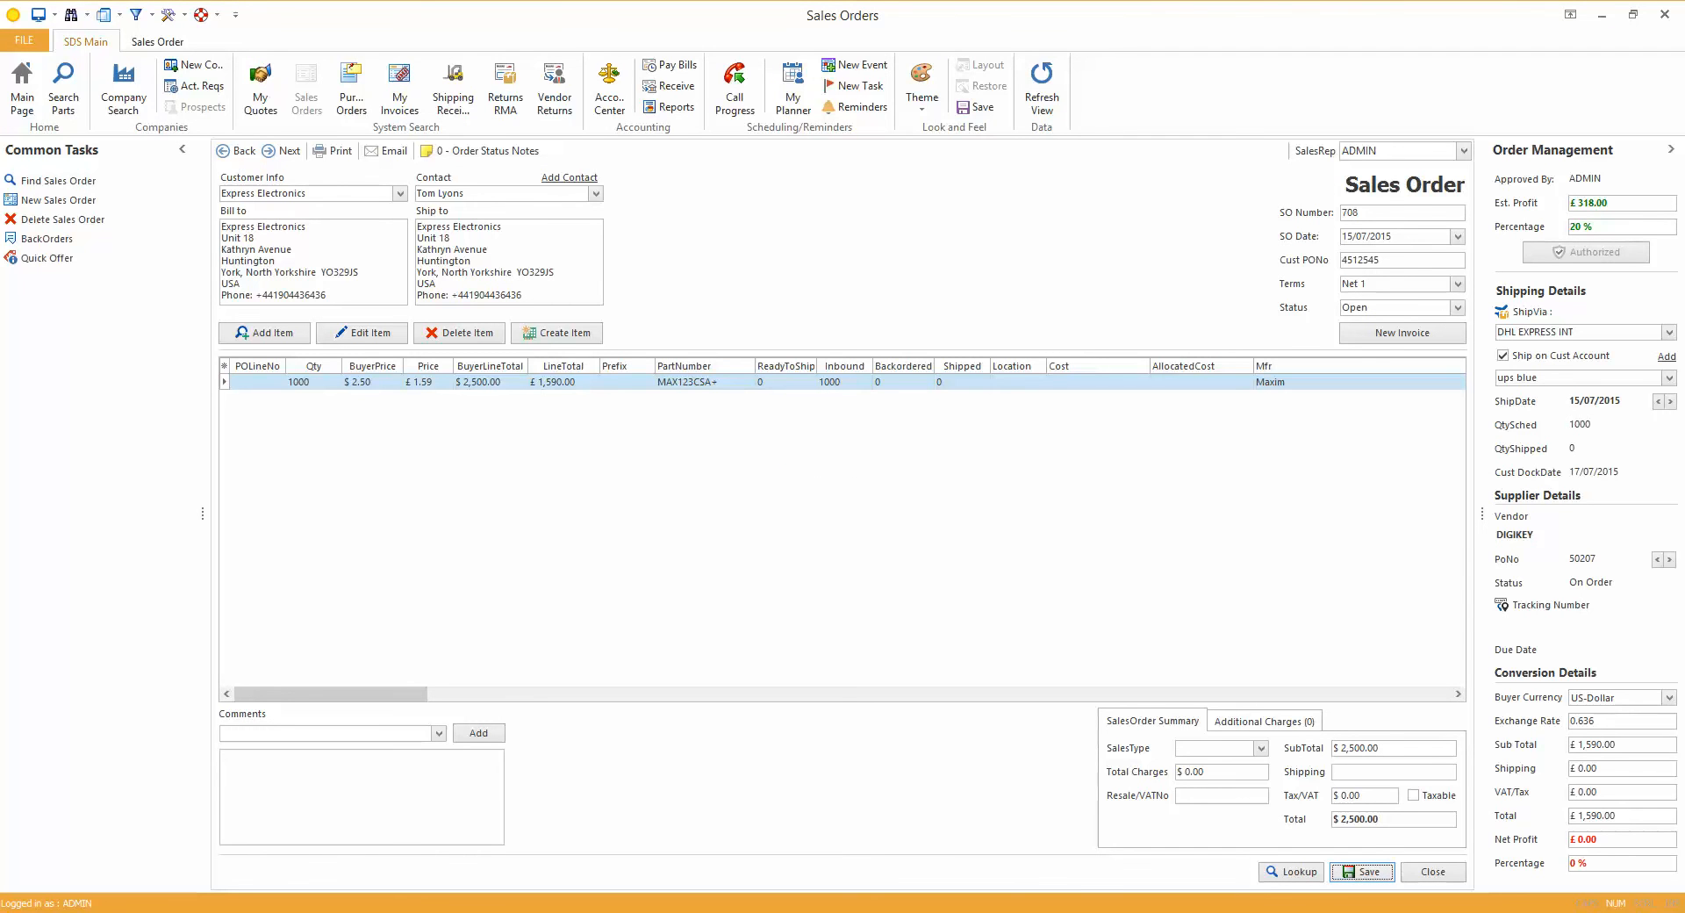